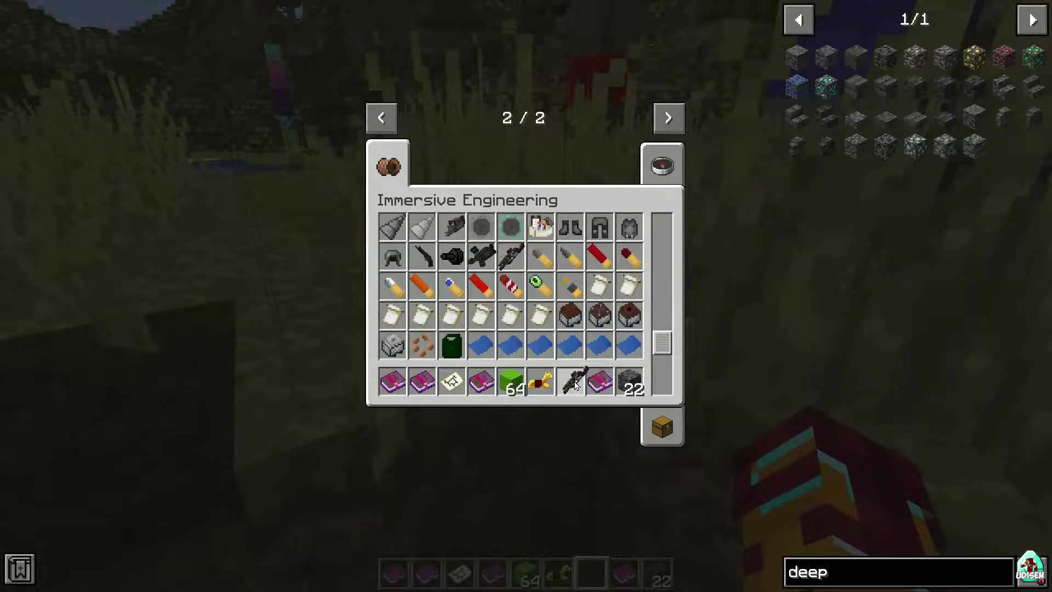
Put the Immersive Engineering railgun into an empty hotbar slot.
key("e")
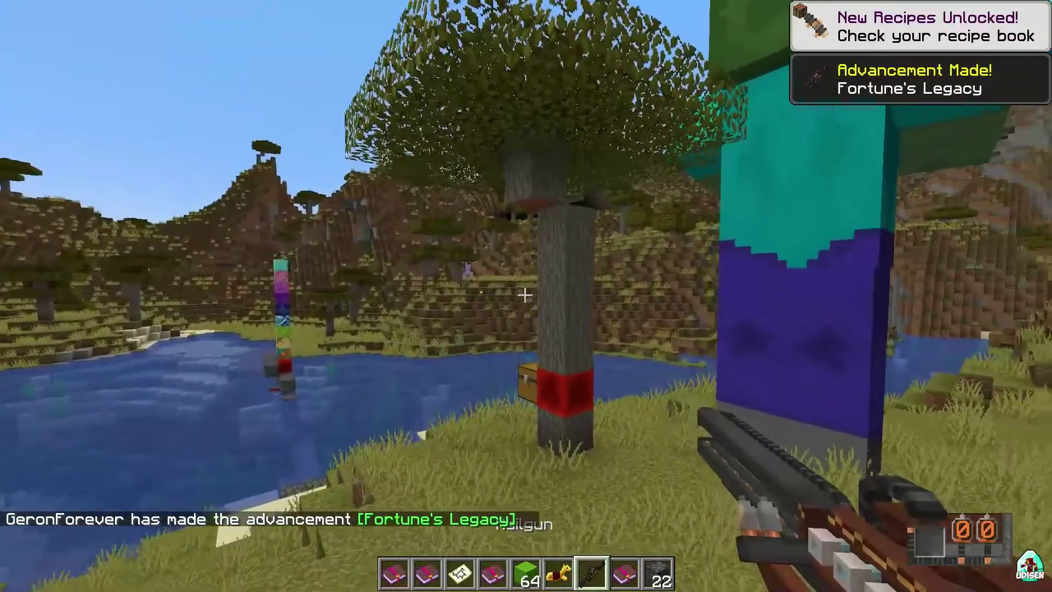
Switch the held item to the green block, then bring up the Java Edition installations list.
key("5")
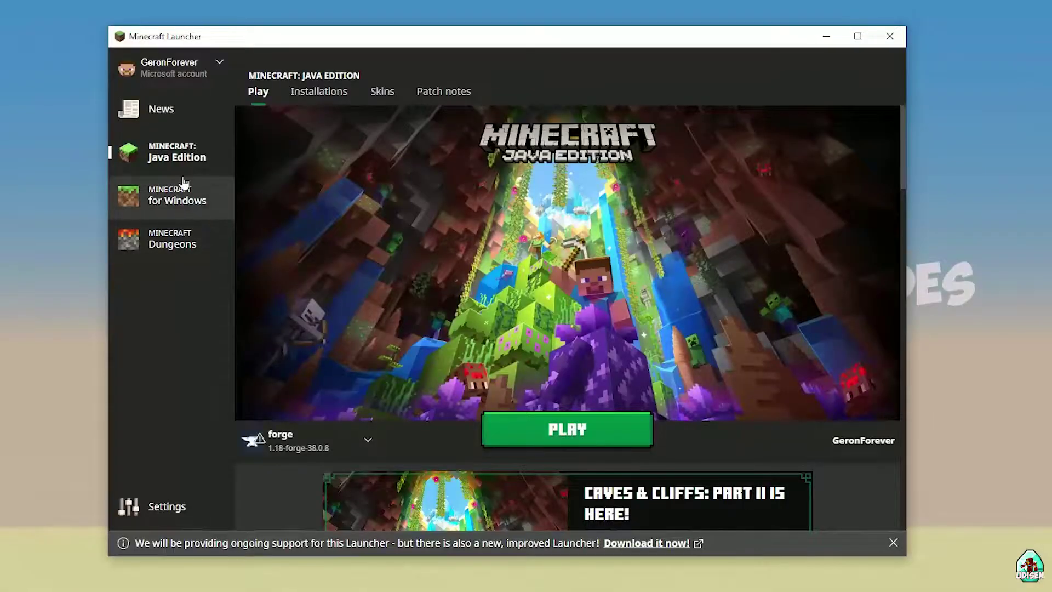
left_click(168, 117)
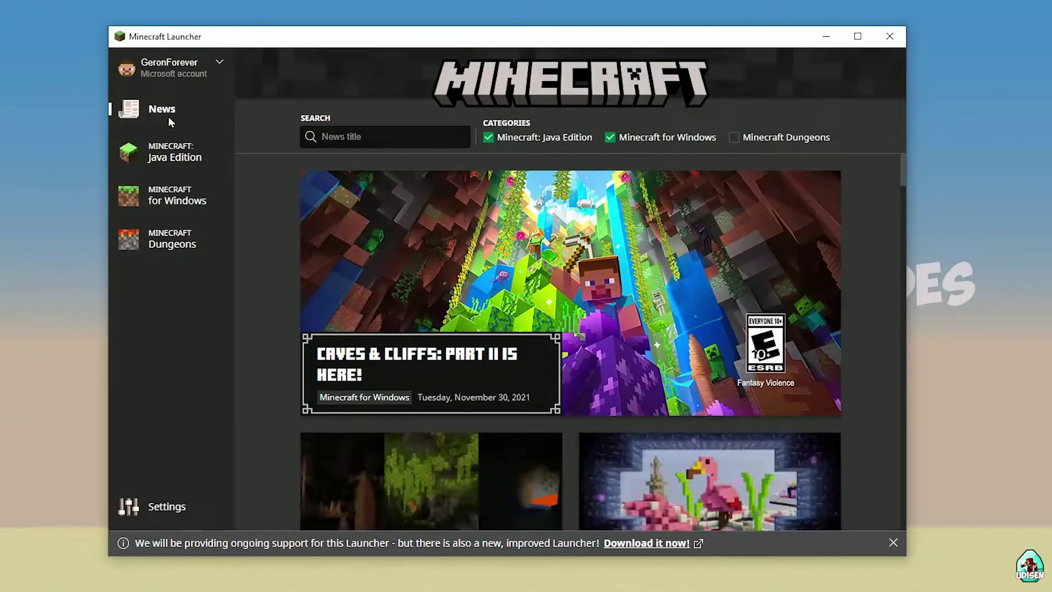
left_click(180, 154)
left_click(310, 98)
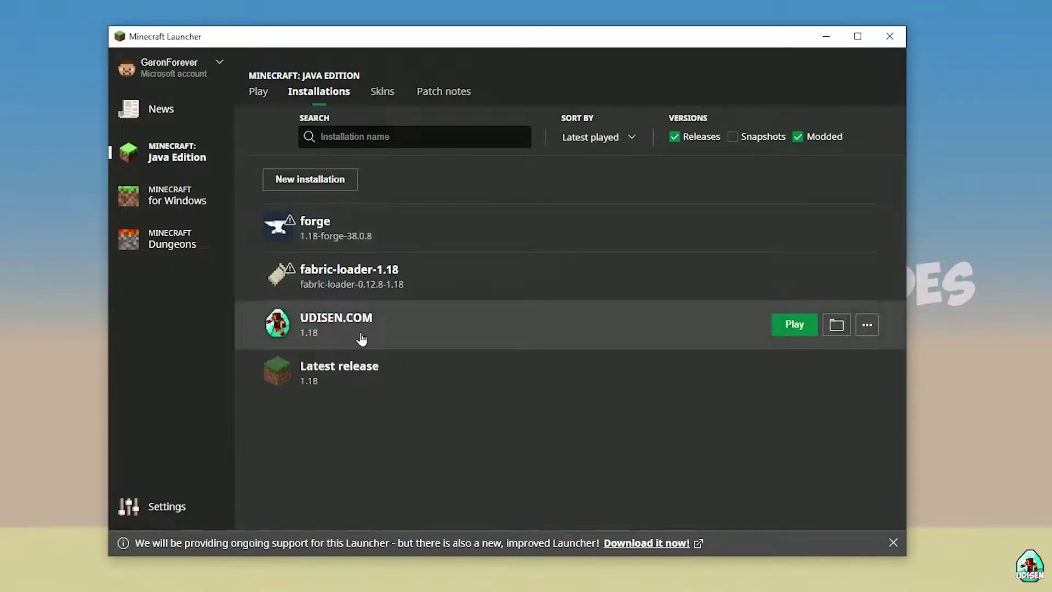
Start a new installation named 'hnghnhgnhgnghnhgn', then cancel it without saving.
left_click(323, 183)
left_click(428, 188)
type("hnghnhgnhgnghnhgn")
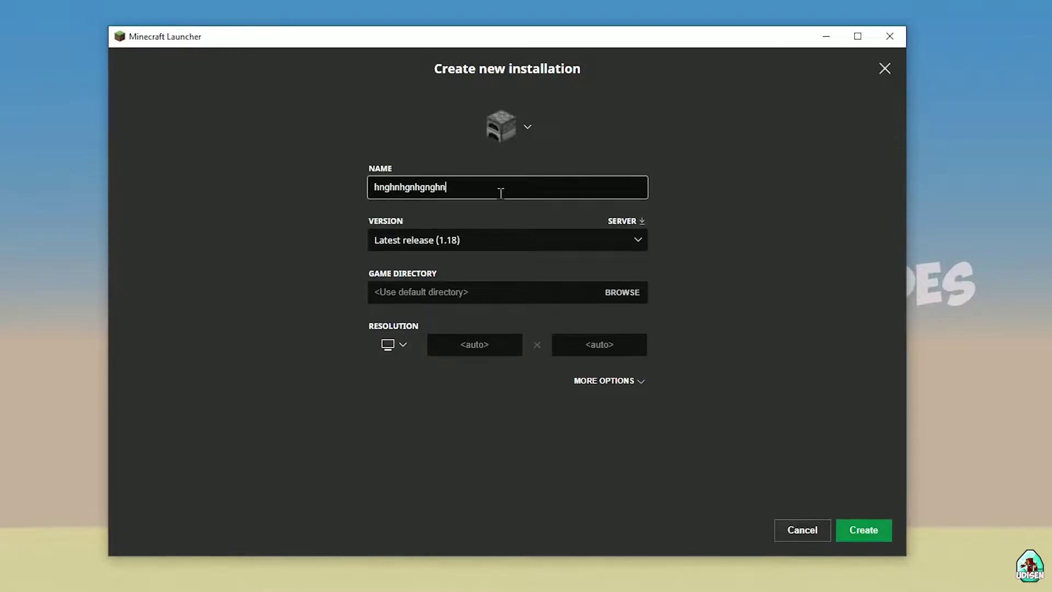
left_click(818, 534)
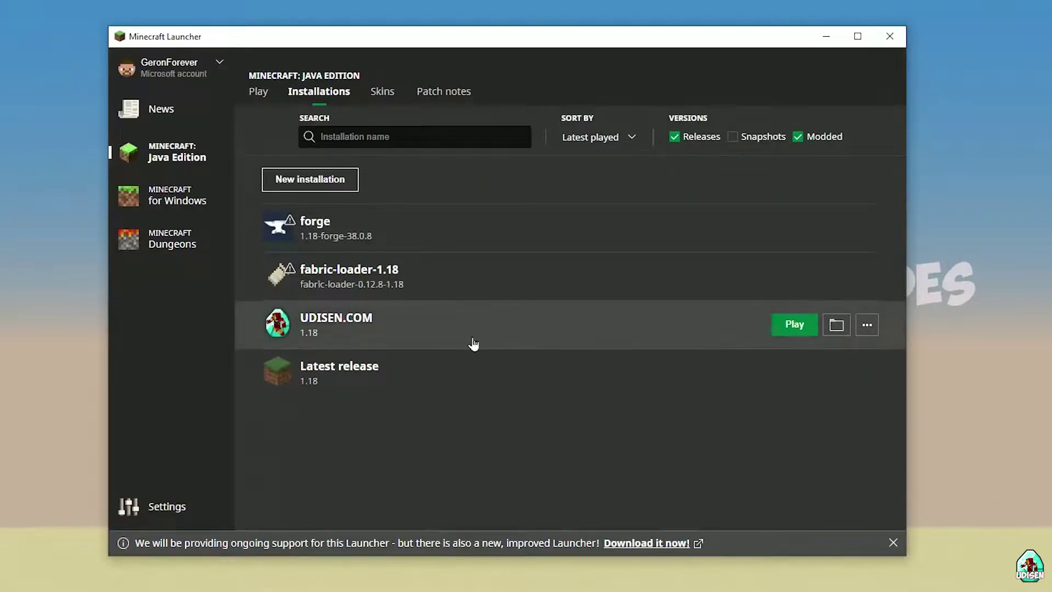
Open the UDISEN.COM installation's settings and browse versions, keeping release 1.18.
left_click(509, 329)
left_click(457, 239)
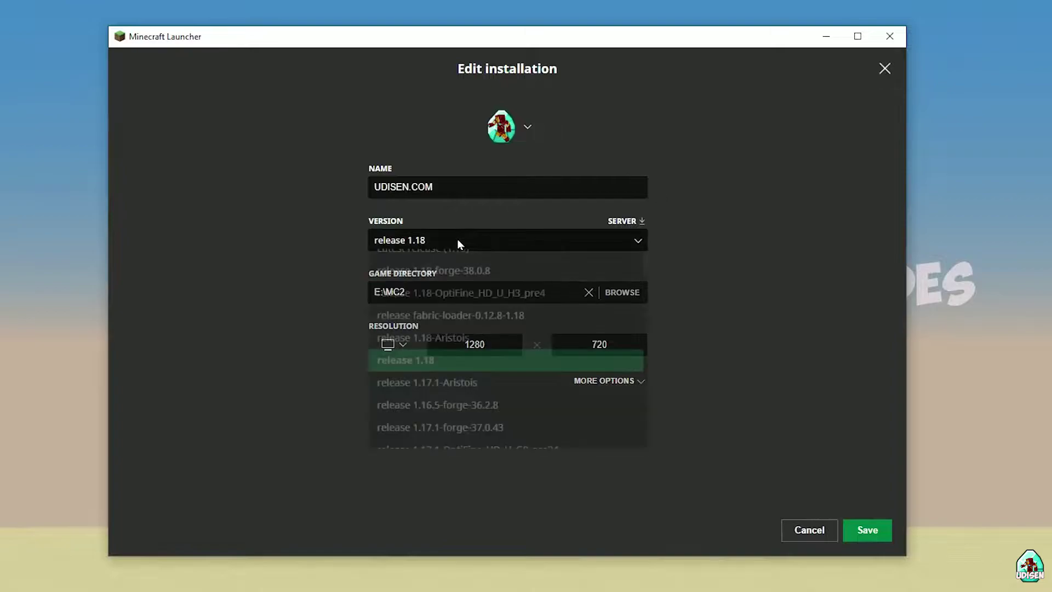
left_click(457, 238)
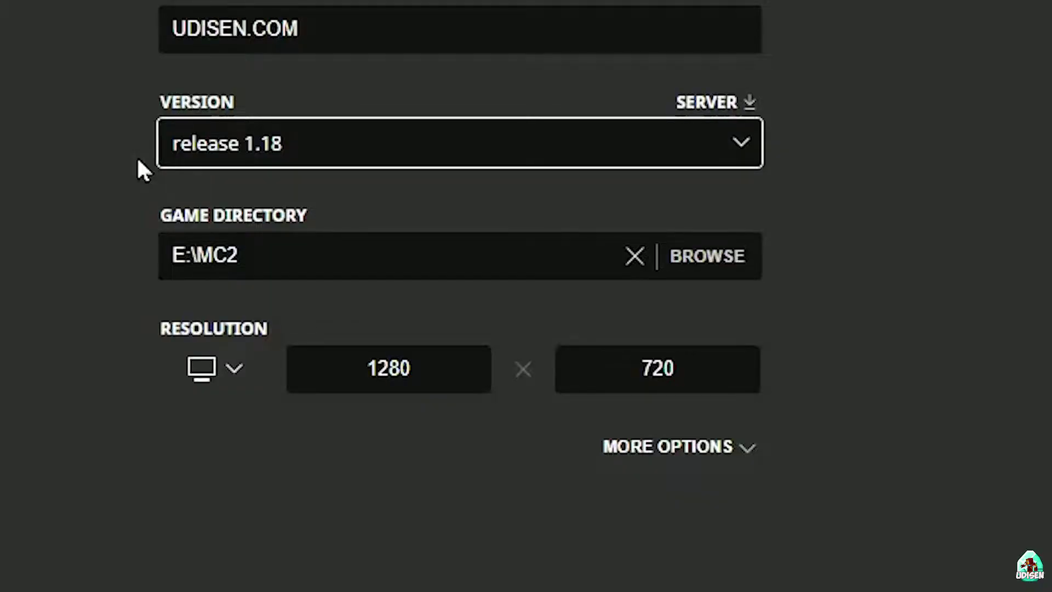
left_click(282, 160)
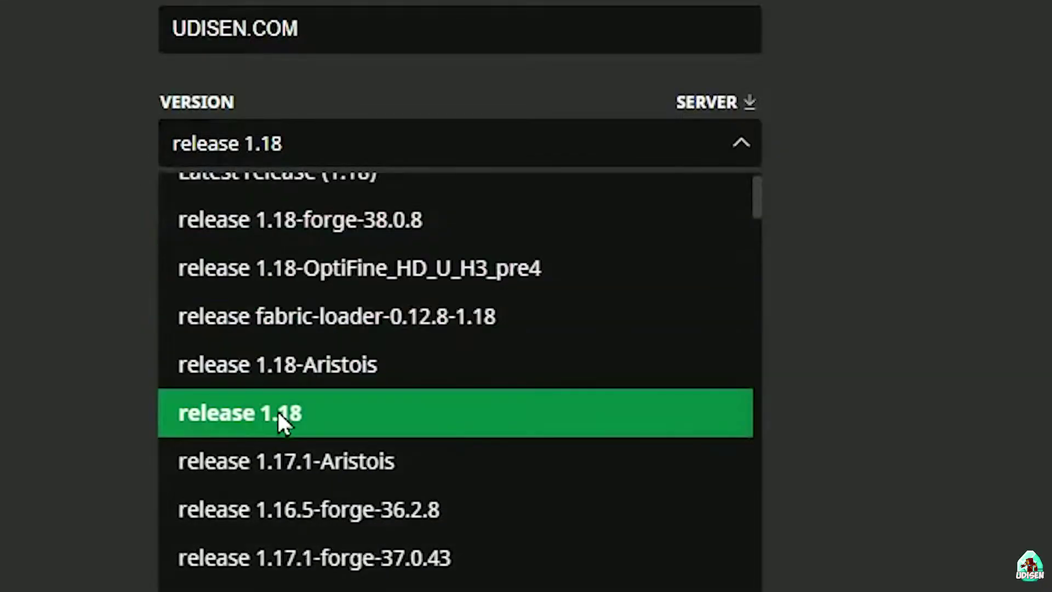
left_click(277, 412)
Try pending 1.18_experimental-snapshot-4, revert to release 1.18, and save the installation.
left_click(209, 151)
scroll(475, 514, "down", 5)
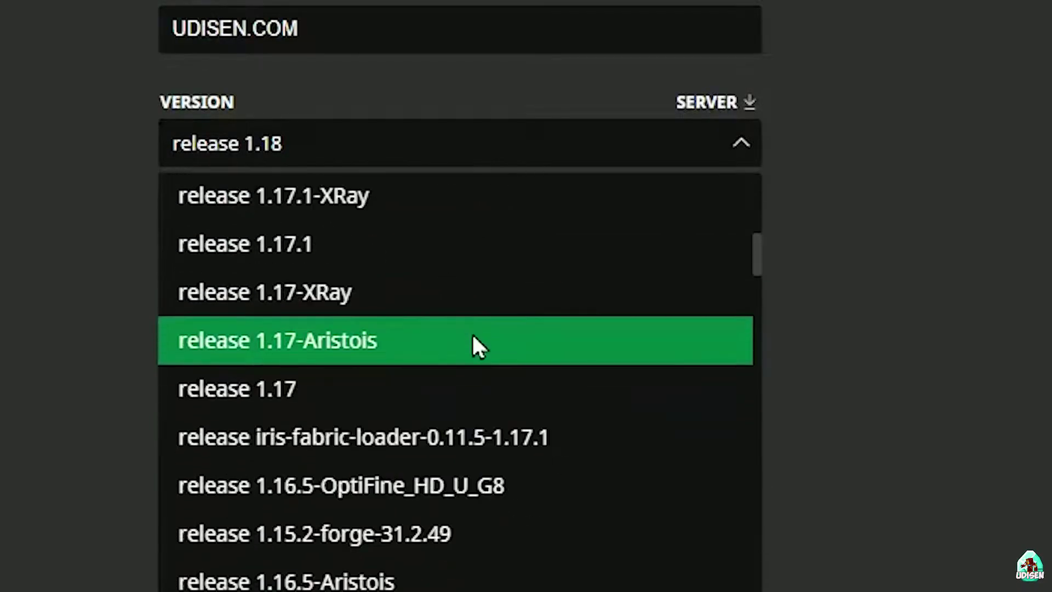
scroll(475, 335, "up", 4)
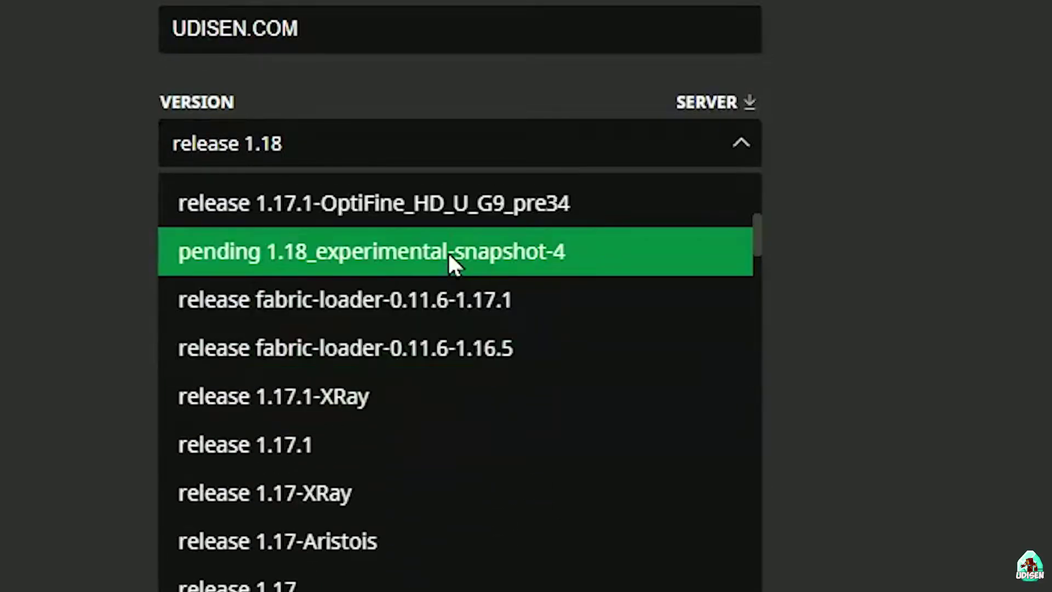
left_click(448, 252)
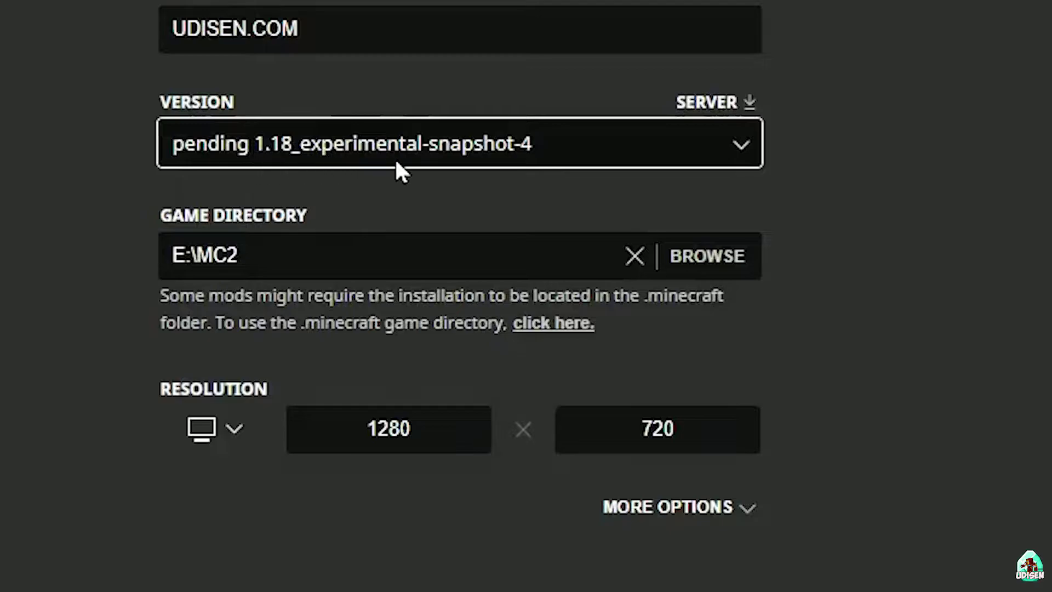
left_click(404, 143)
scroll(391, 370, "up", 2)
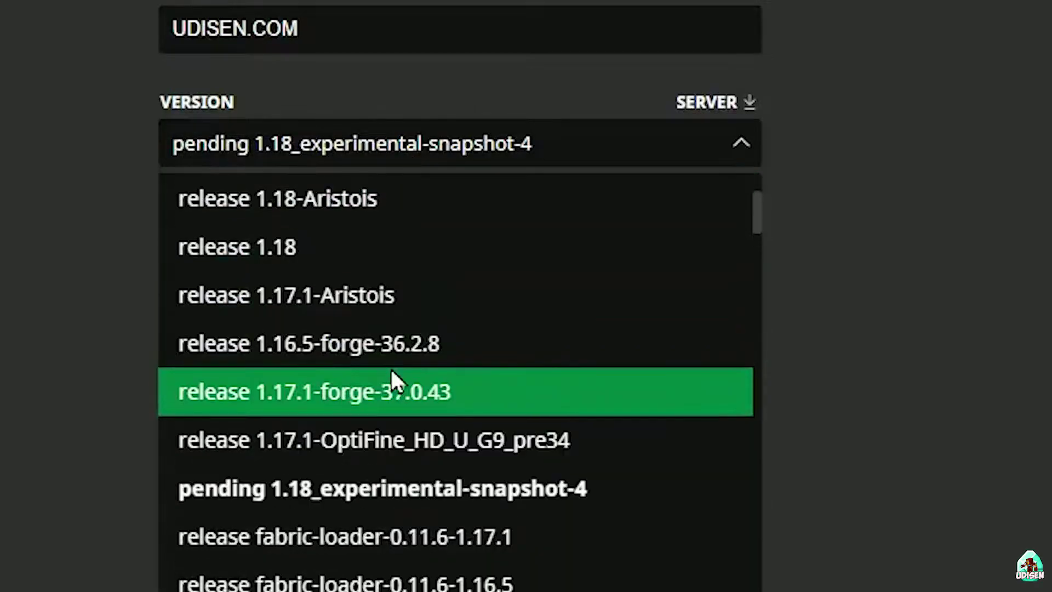
scroll(392, 369, "up", 3)
left_click(343, 364)
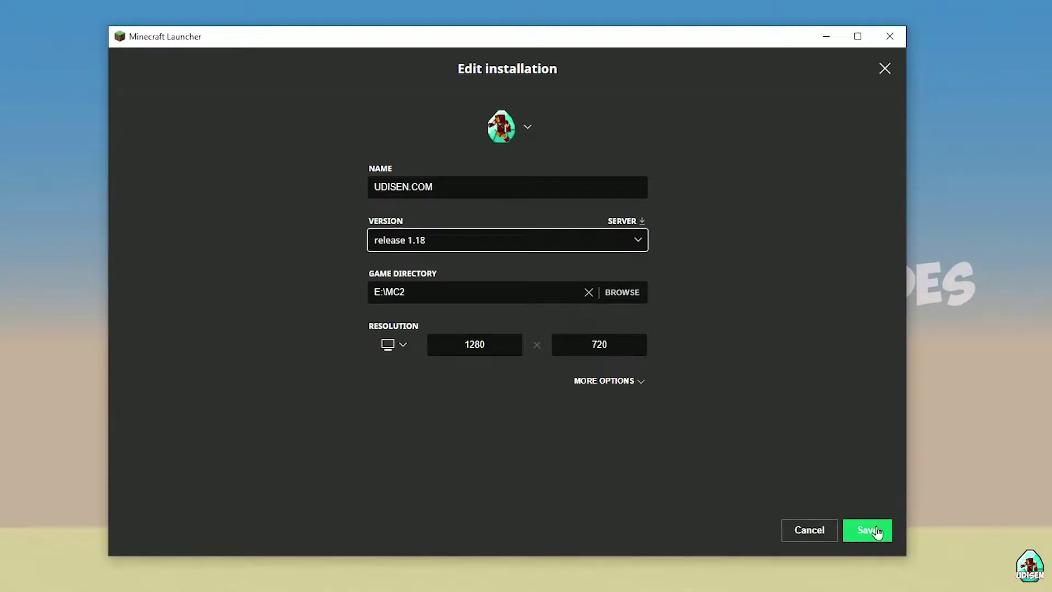
left_click(876, 532)
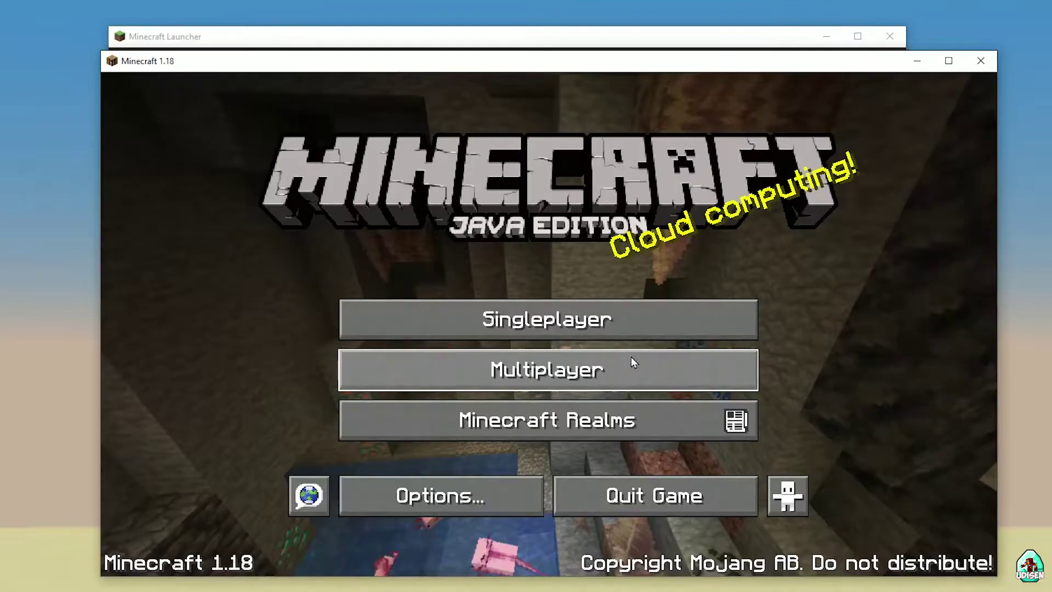
Close the Minecraft 1.18 game window and then the Minecraft Launcher.
left_click(981, 60)
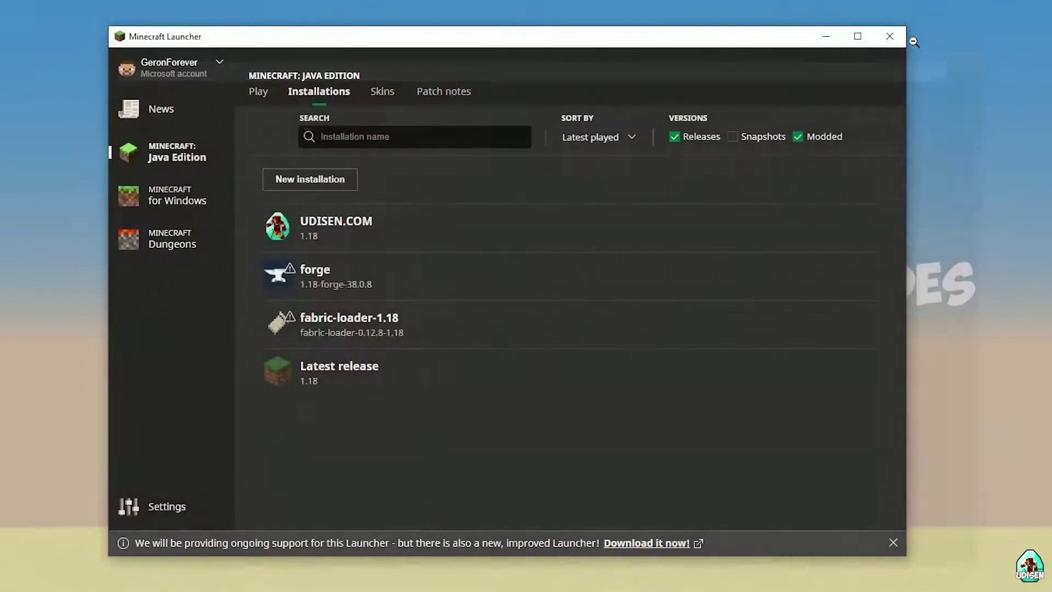
left_click(890, 37)
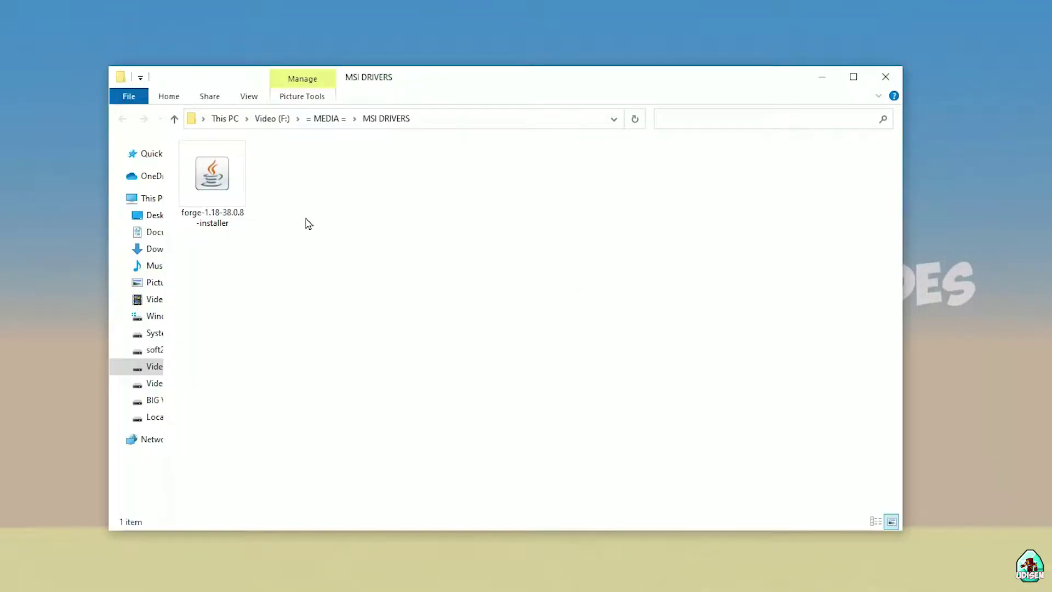
View the forge-1.18-38.0.8-installer file's full name, leaving it unchanged.
left_click(214, 185)
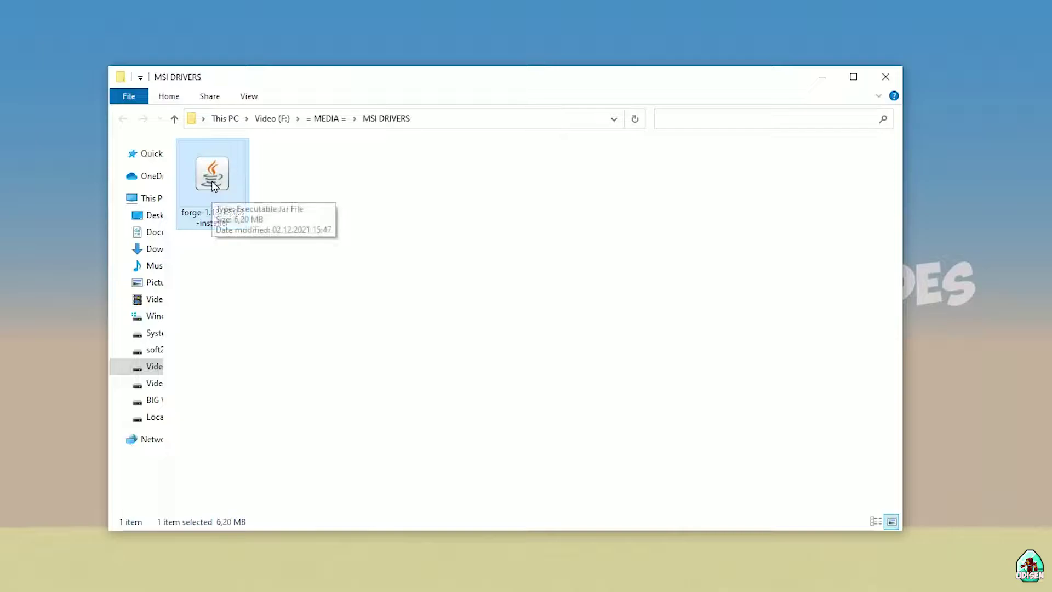
left_click(211, 224)
left_click(218, 214)
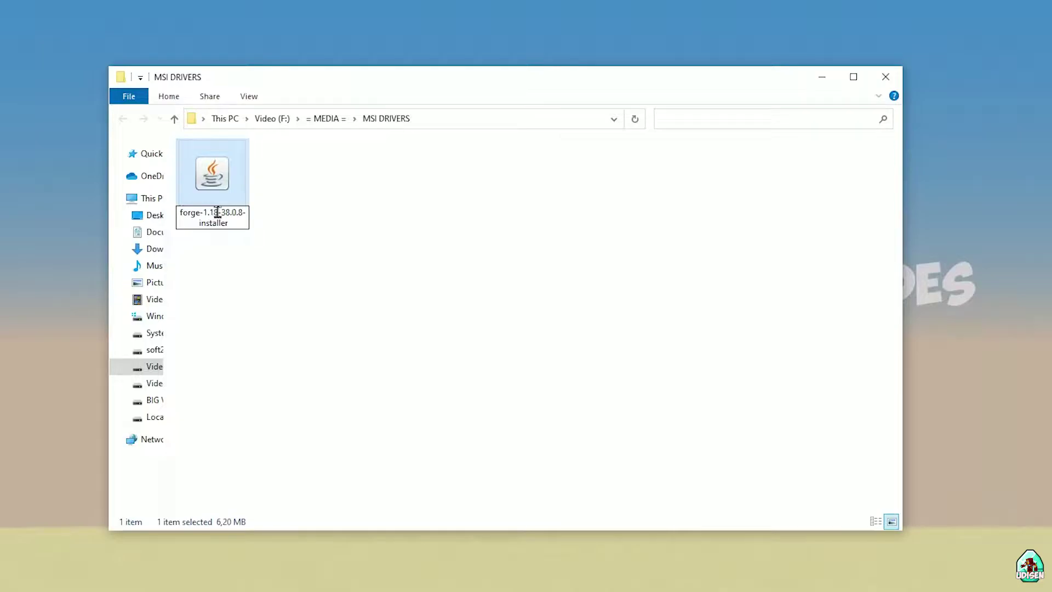
left_click_drag(219, 213, 164, 211)
key("Return")
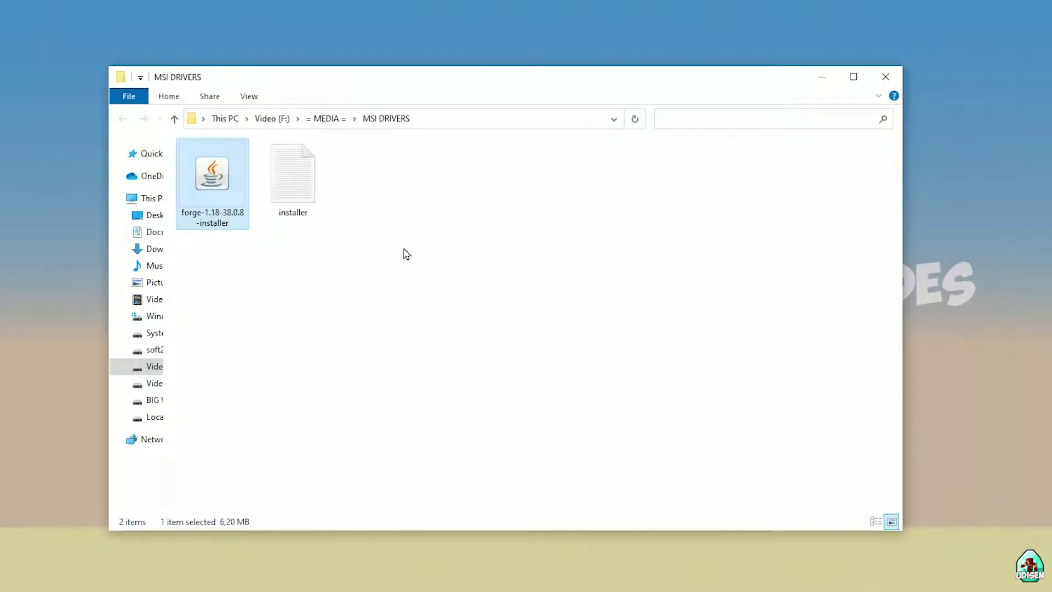
Install the Forge 1.18-forge-38.0.8 client and dismiss the completion message.
left_click(518, 393)
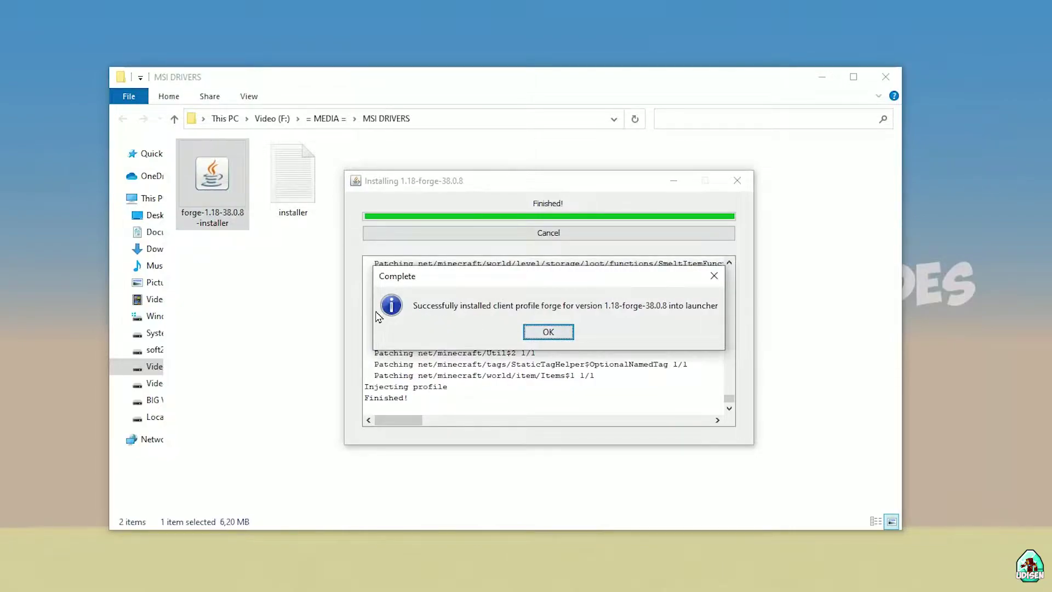
left_click(713, 276)
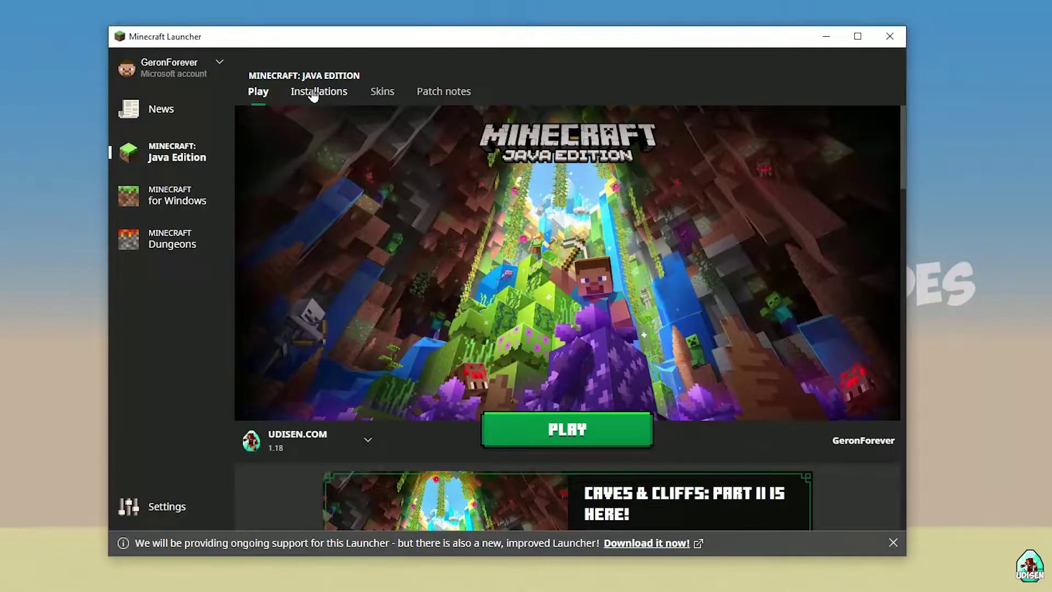
Open the forge installation's settings from the Installations list.
left_click(311, 90)
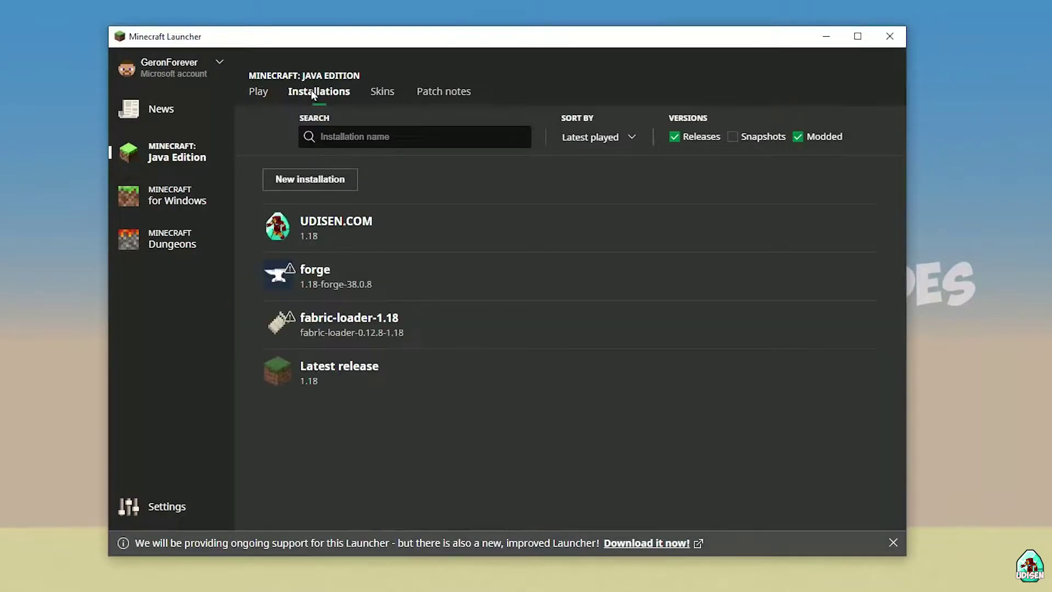
mouse_move(488, 291)
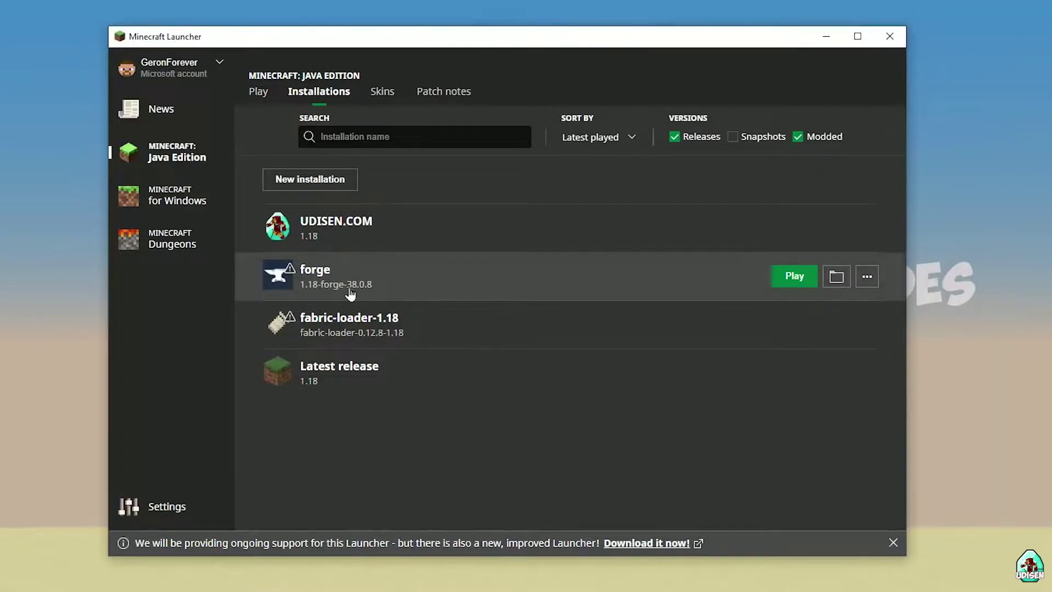
left_click(424, 284)
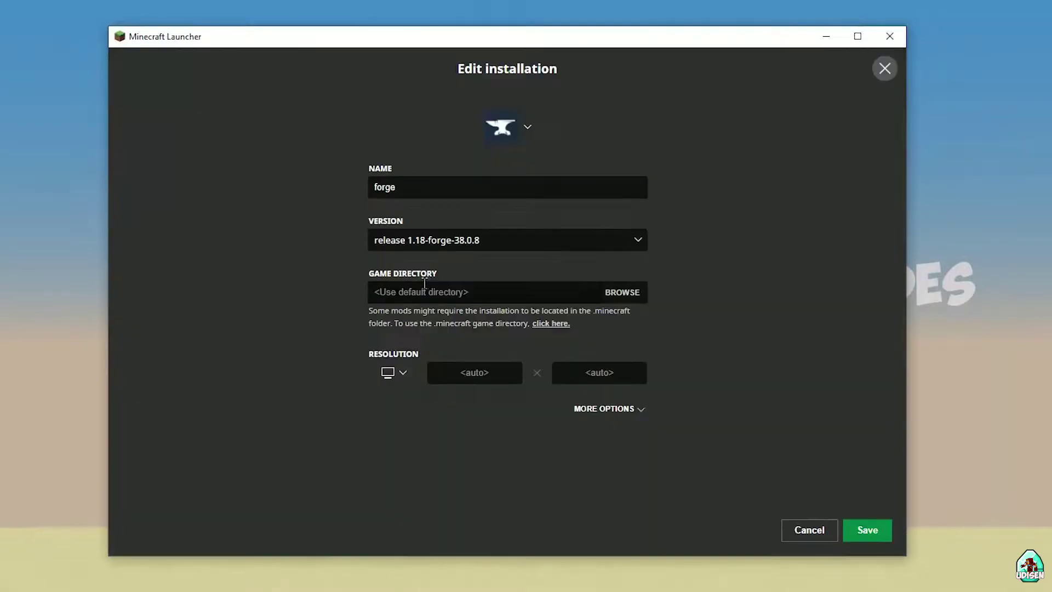
Keep version release 1.18-forge-38.0.8, save, and open the forge game folder.
left_click(507, 243)
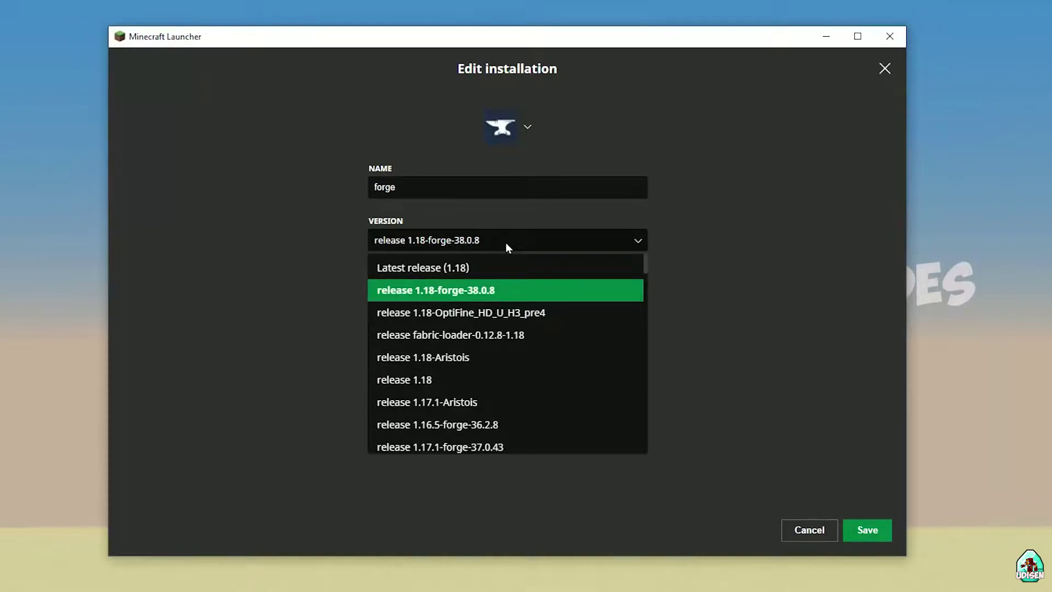
left_click(505, 242)
left_click(480, 248)
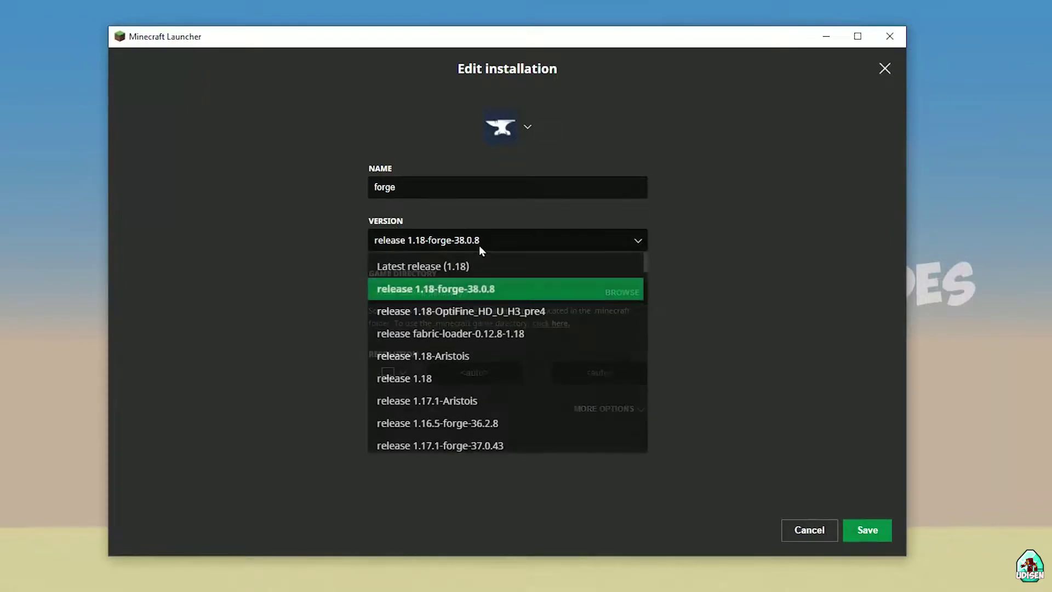
left_click(403, 242)
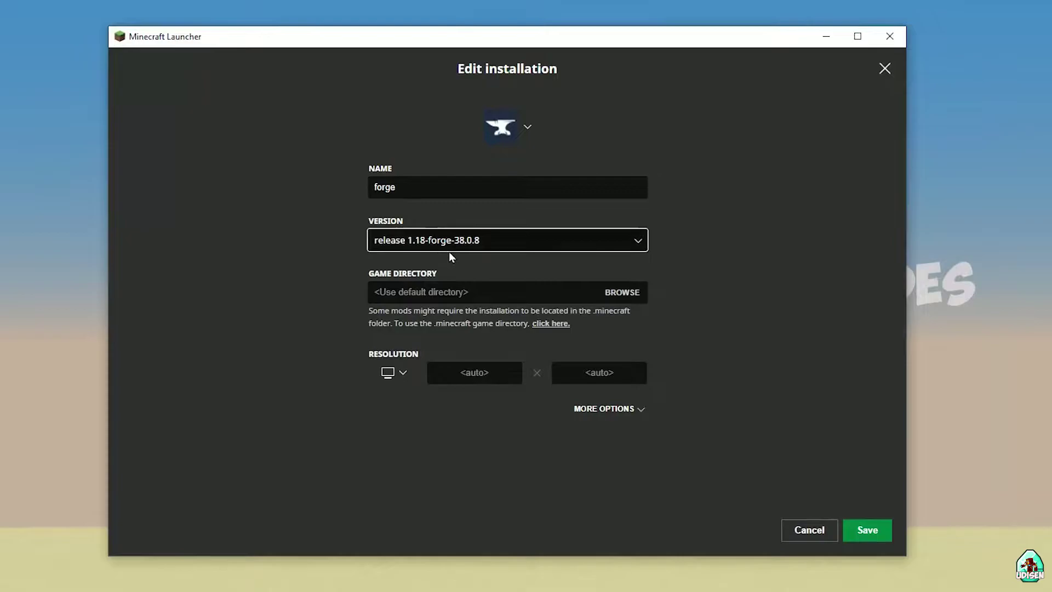
left_click(818, 527)
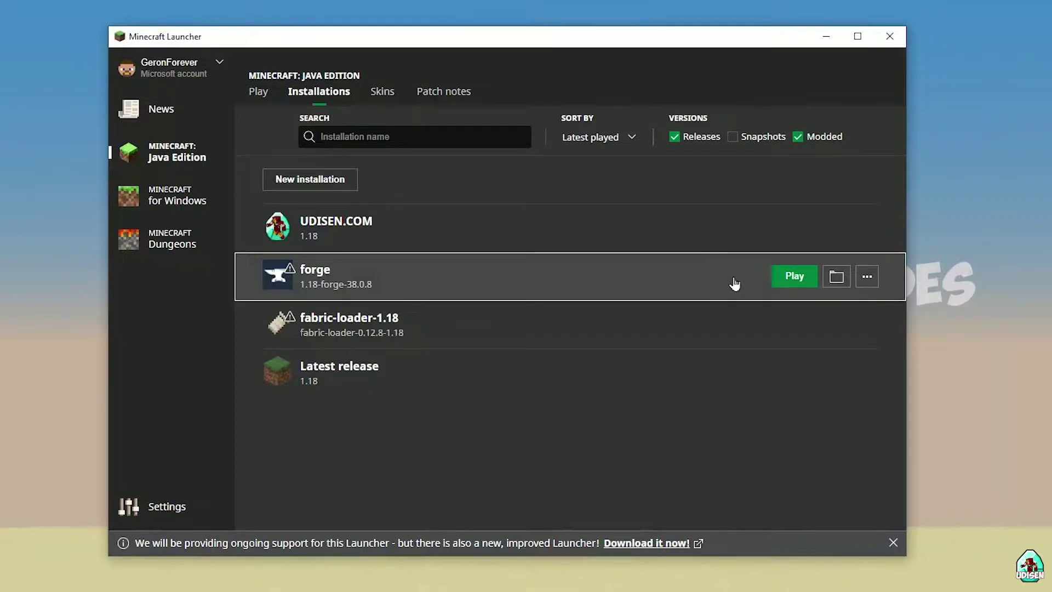
left_click(835, 278)
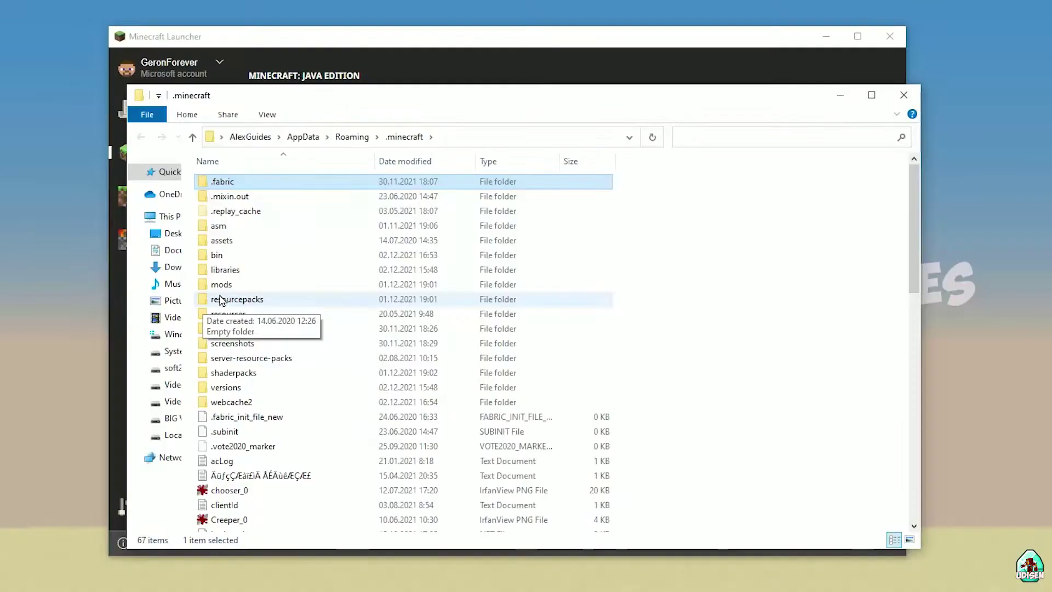
Open the empty mods folder in .minecraft and minimise the Explorer window.
double_click(224, 289)
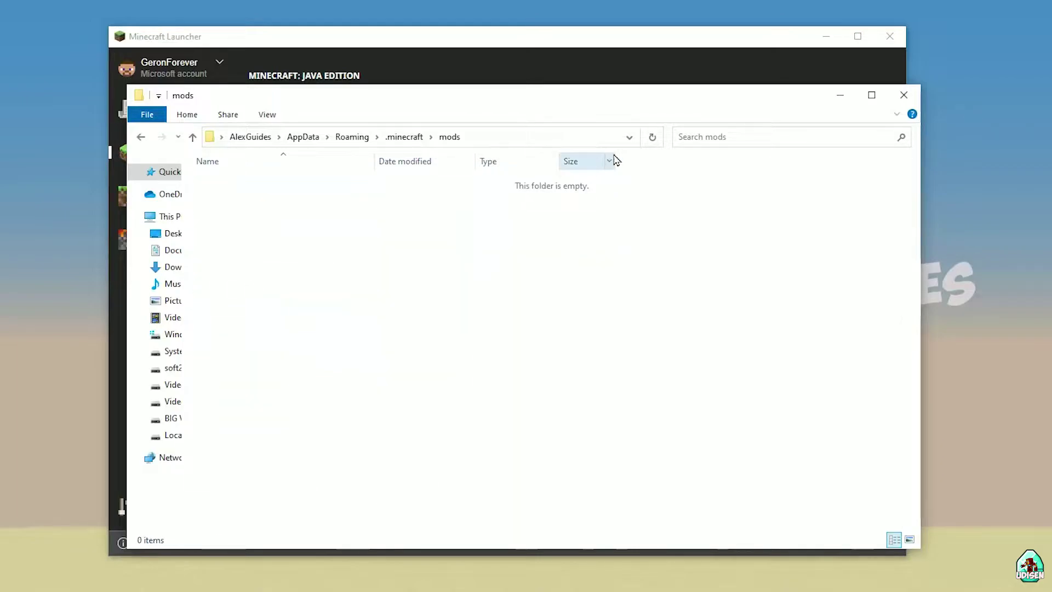
left_click(839, 95)
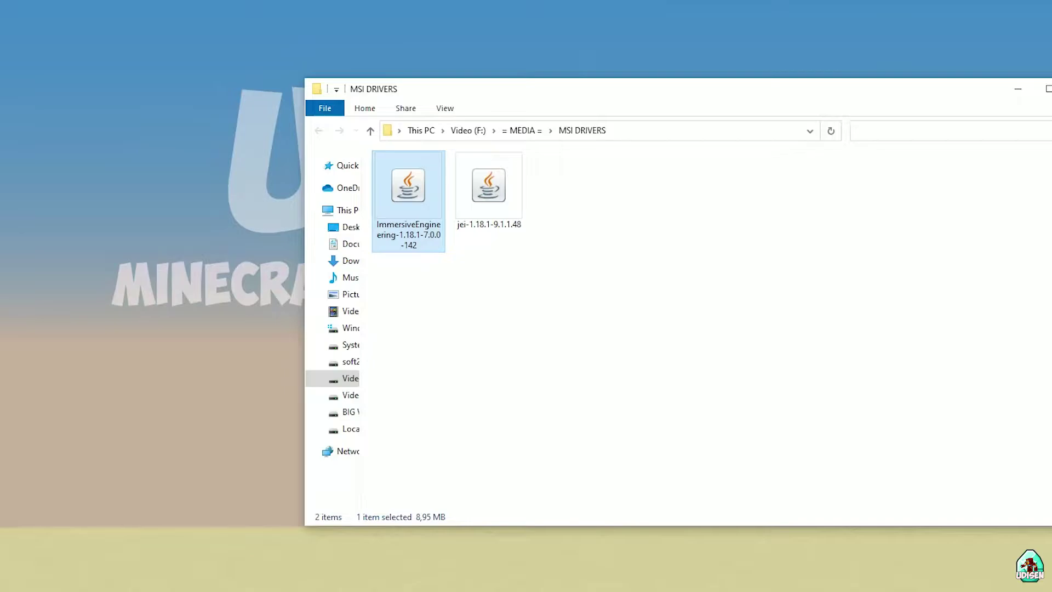
Place the MC2 mods window on the left and MSI DRIVERS on the right.
key("alt+Tab")
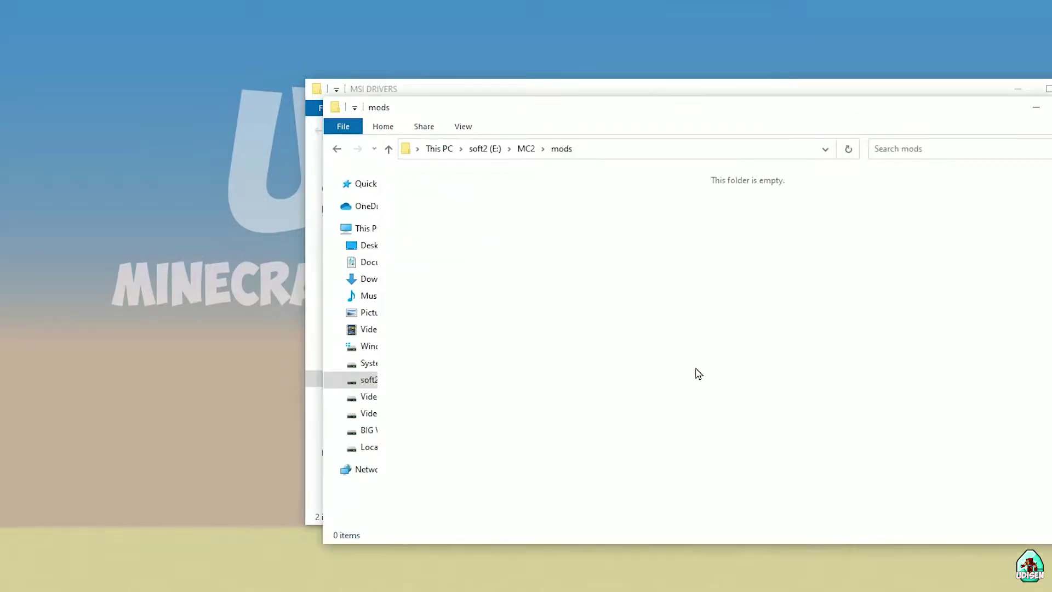
left_click_drag(524, 117, 200, 101)
left_click(847, 239)
left_click_drag(635, 104, 837, 99)
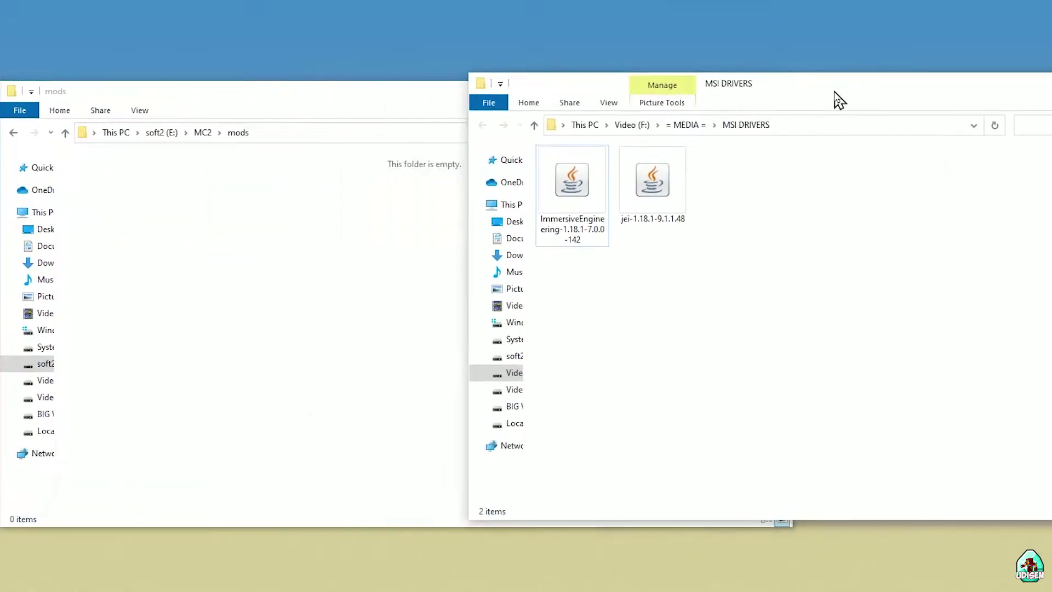
Copy the ImmersiveEngineering and jei-1.18.1-9.1.1.48 jars into mods, then minimise both windows.
left_click_drag(594, 192, 249, 219)
left_click(933, 247)
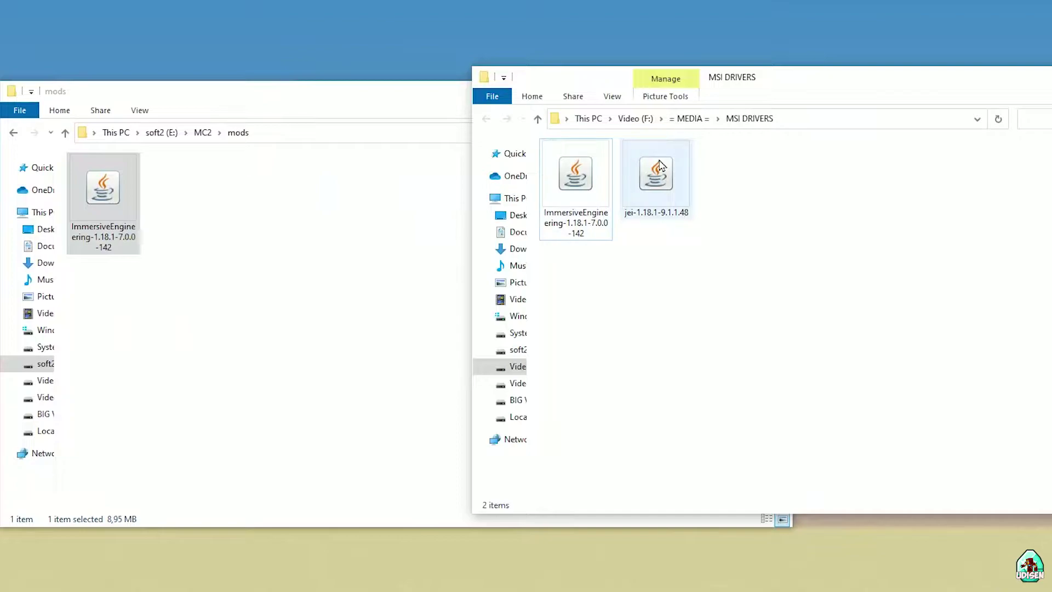
left_click_drag(660, 167, 110, 189)
left_click(712, 90)
key("super+Down")
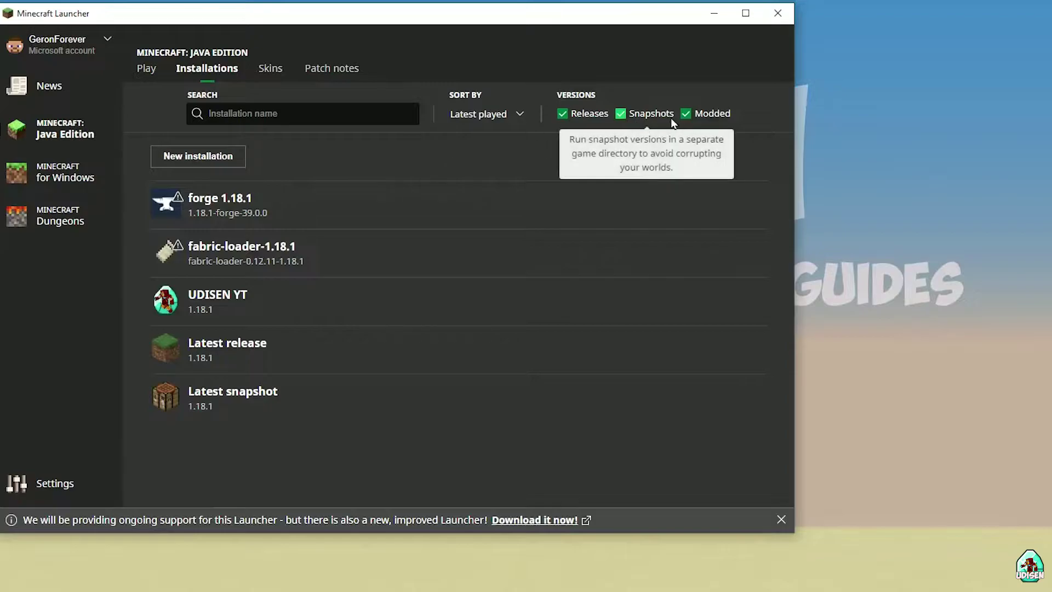
Open the forge 1.18.1 installation and try version release 1.18-forge-38.0.15.
left_click(686, 113)
left_click(686, 112)
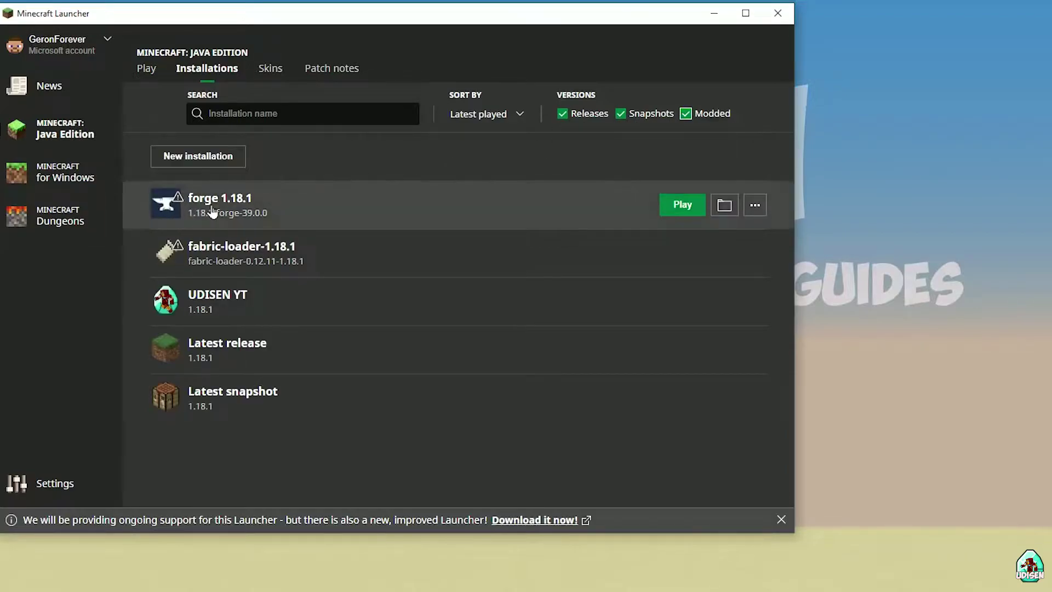
left_click(282, 207)
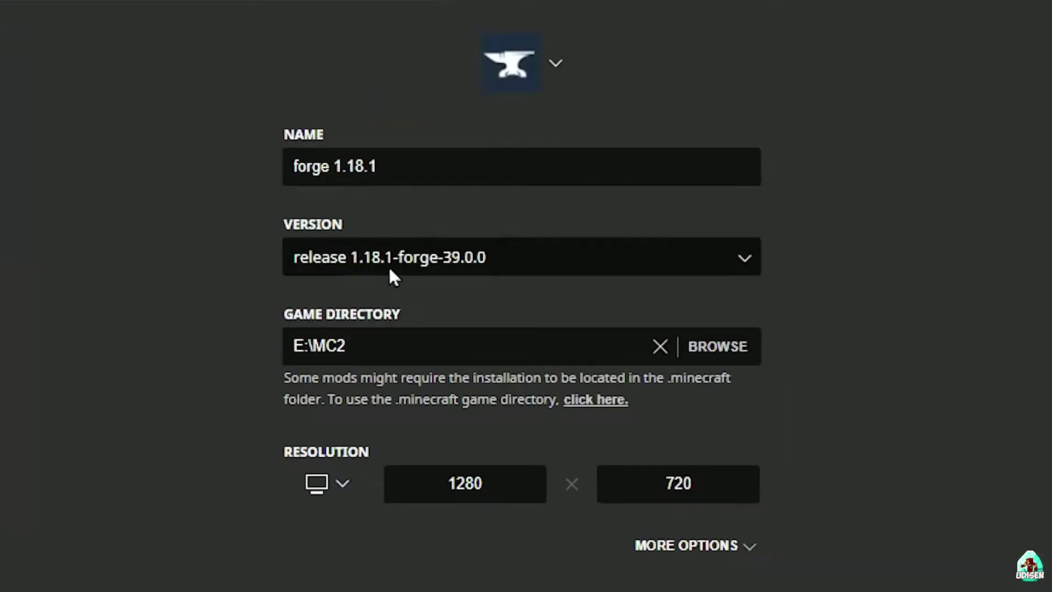
left_click(430, 265)
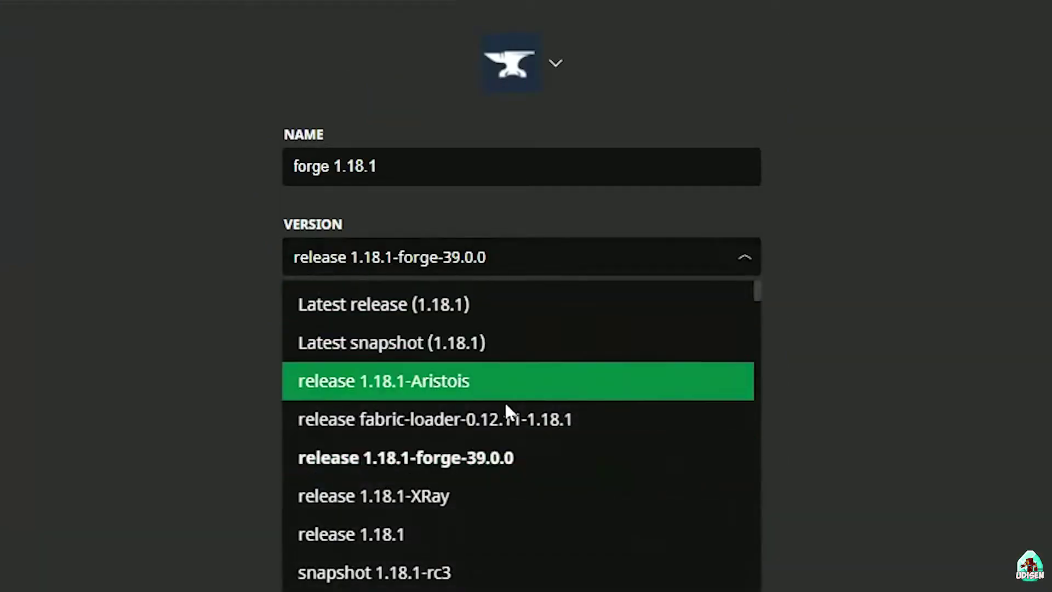
scroll(471, 411, "down", 3)
left_click(471, 402)
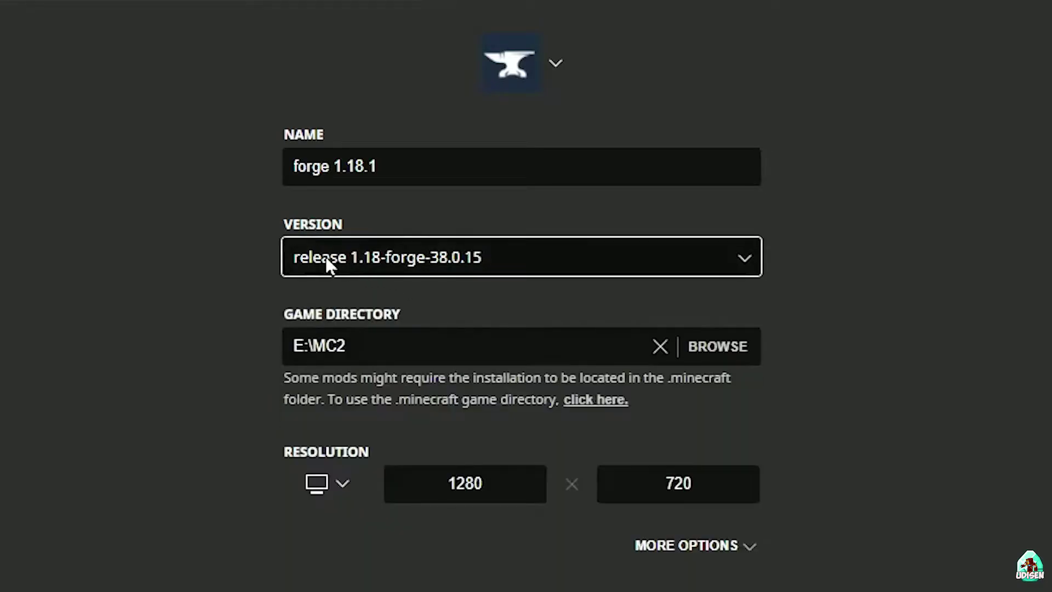
Try snapshot 1.18.1-pre1, then set release 1.18.1-forge-39.0.0 and save.
left_click(416, 266)
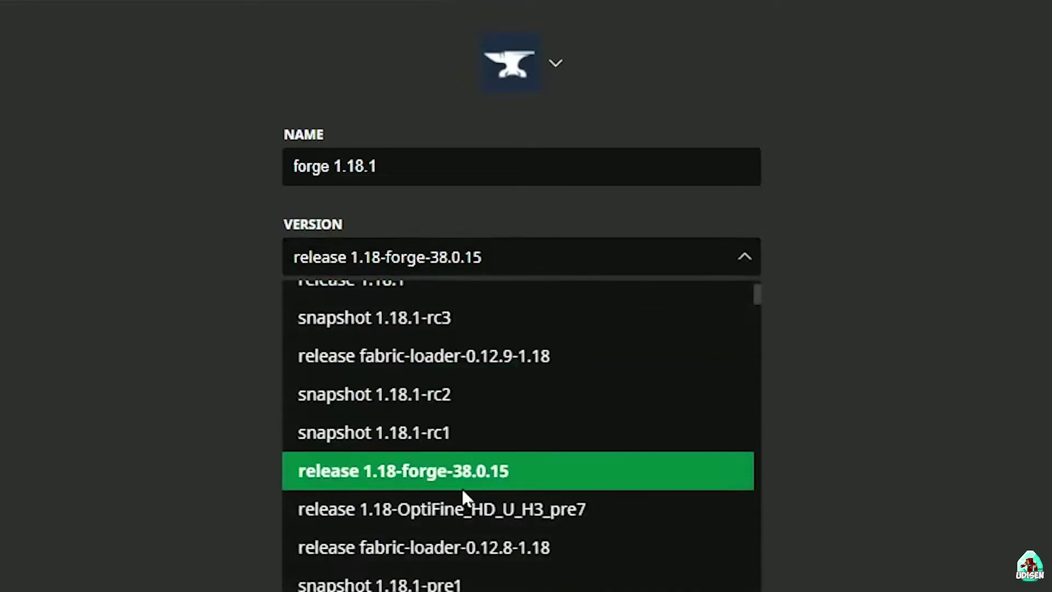
left_click(460, 582)
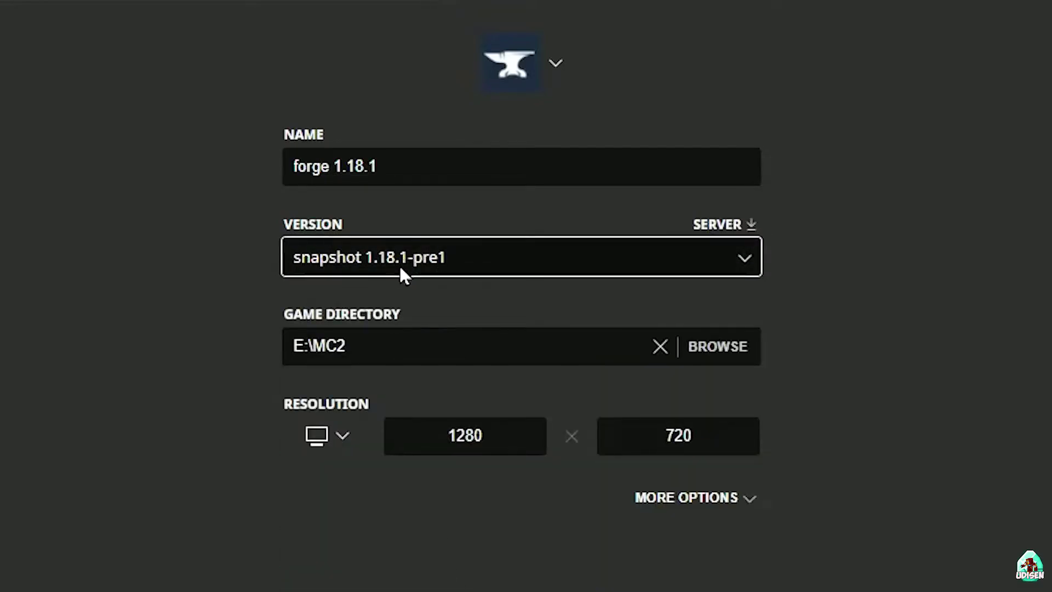
left_click(466, 269)
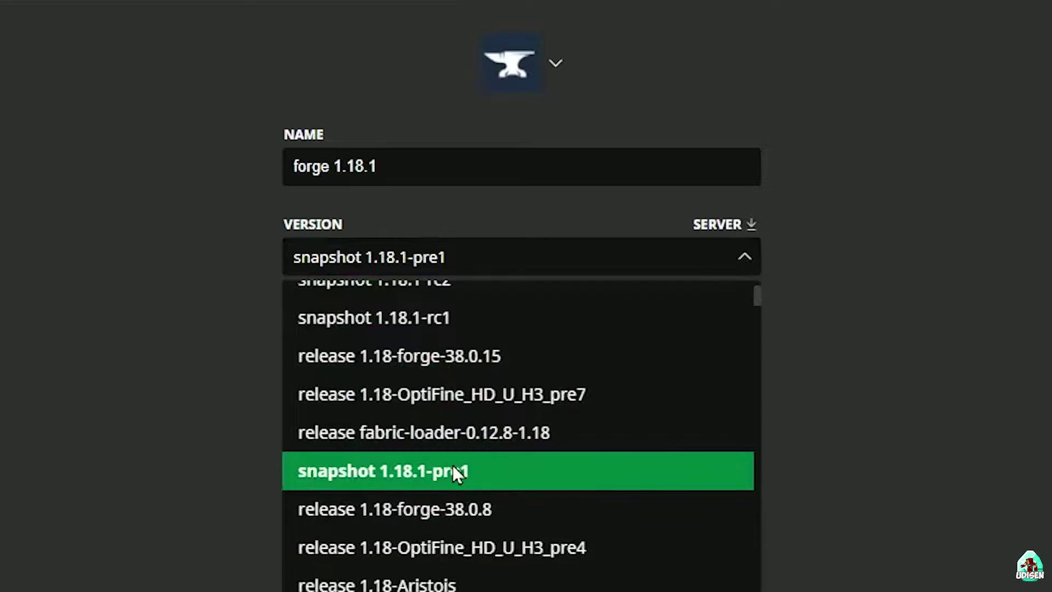
scroll(452, 472, "up", 6)
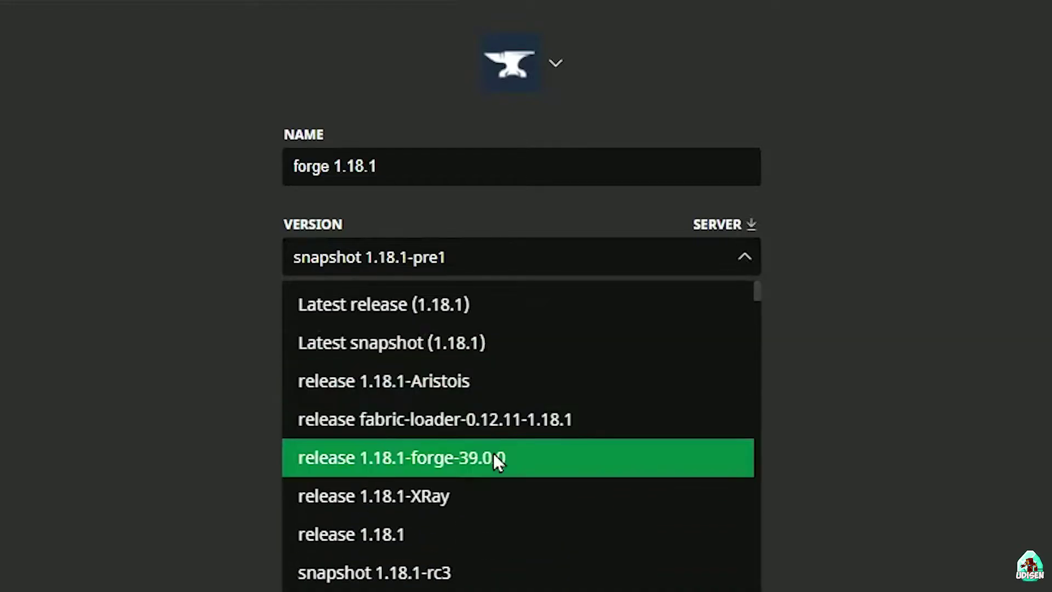
left_click(494, 458)
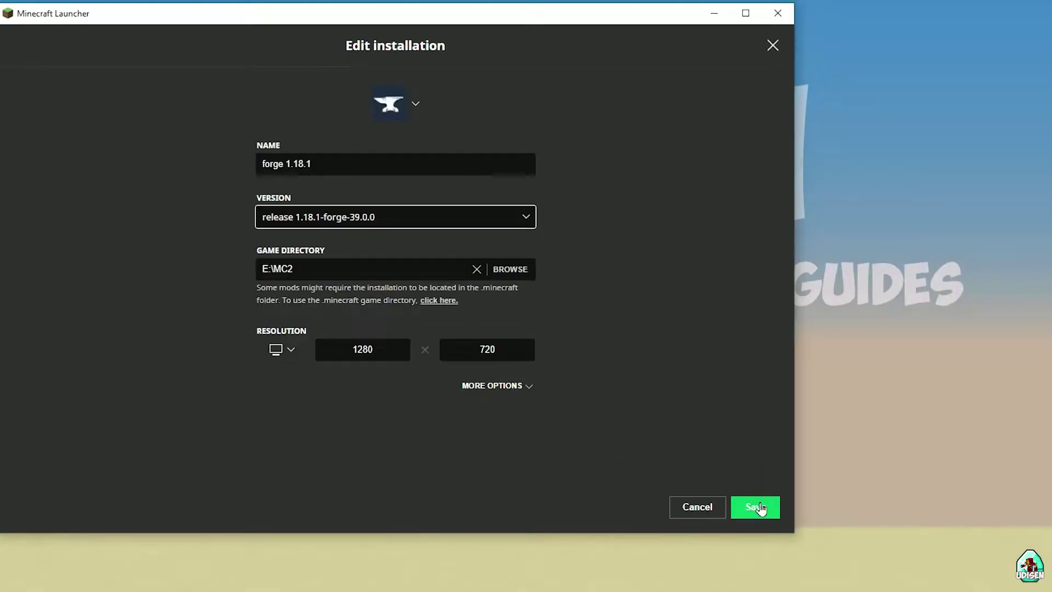
left_click(756, 508)
Launch the Forge 1.18.1 installation from the Minecraft Launcher.
left_click(681, 206)
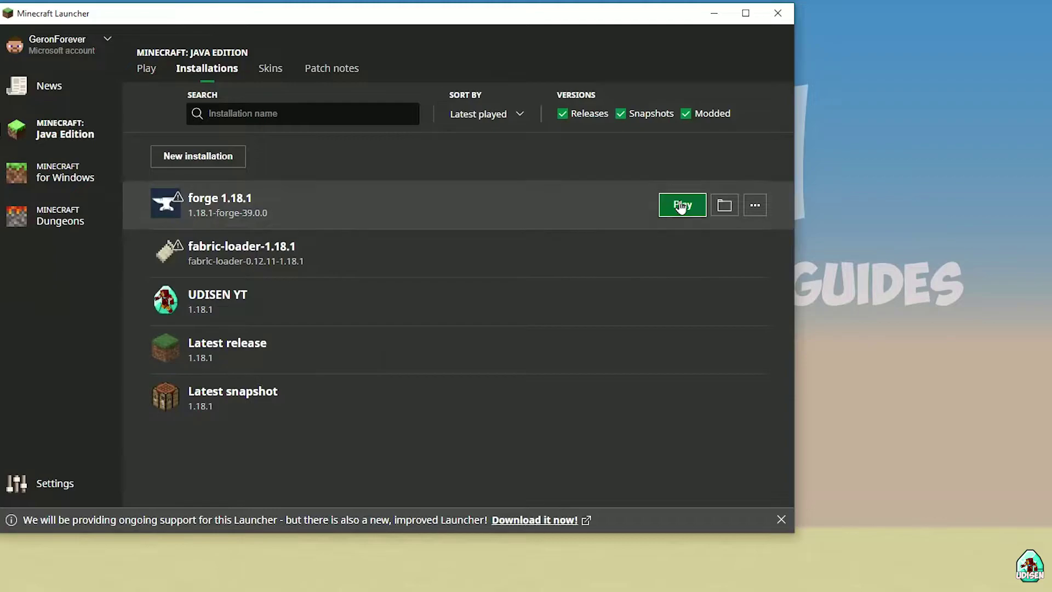
left_click(276, 75)
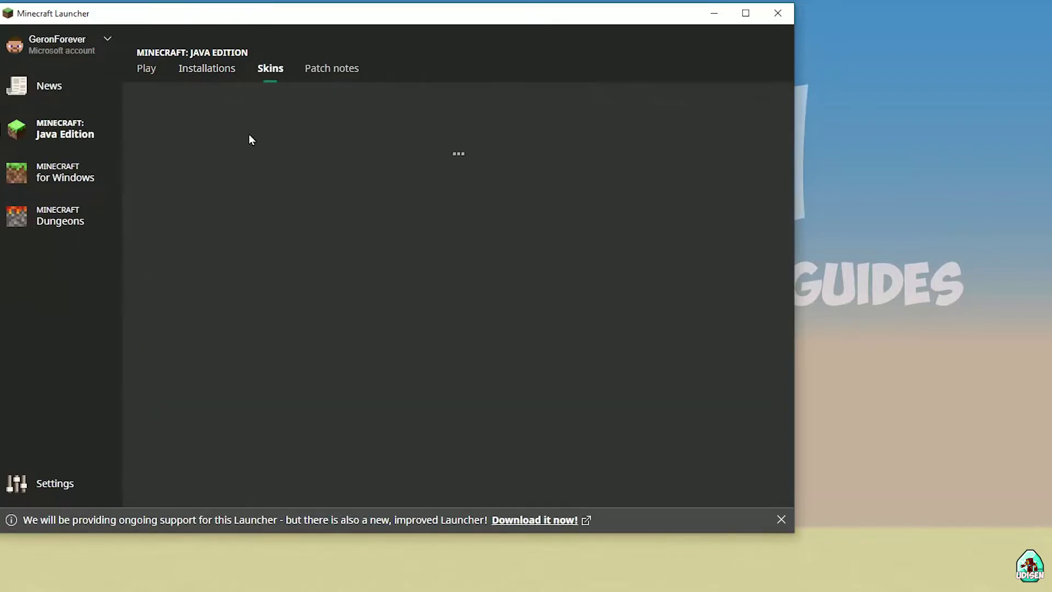
left_click(215, 70)
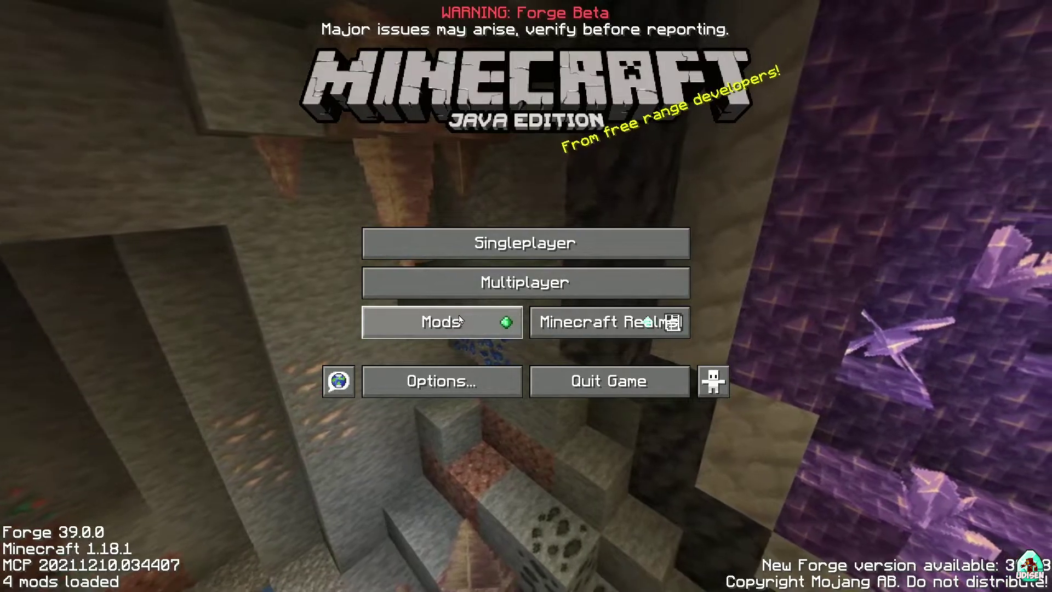
Check Immersive Engineering's details in the Mods list, then select the New World save in Singleplayer.
left_click(460, 322)
left_click(99, 169)
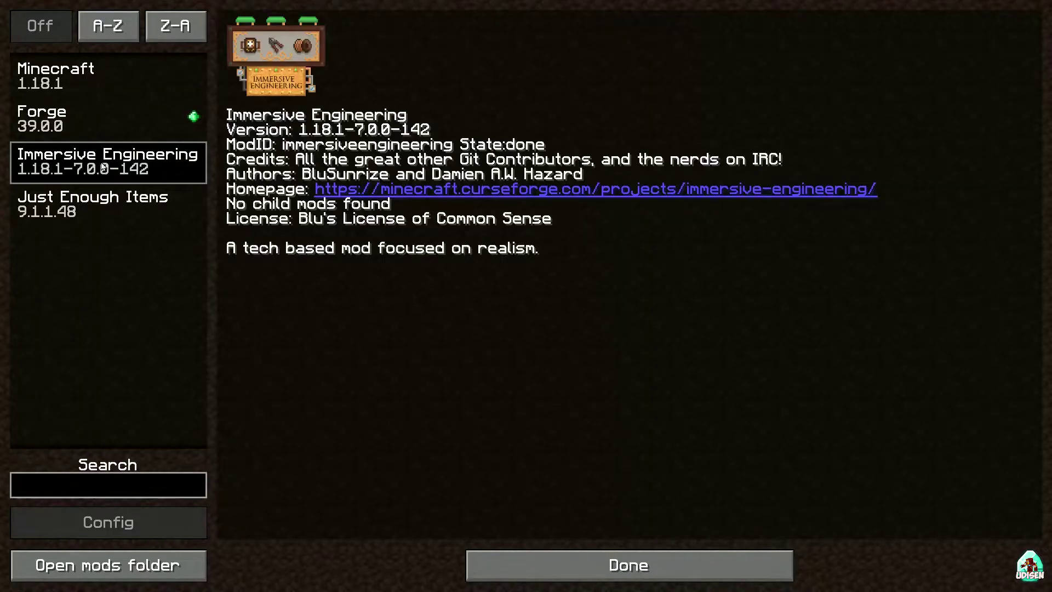
key("Escape")
left_click(436, 225)
left_click(429, 125)
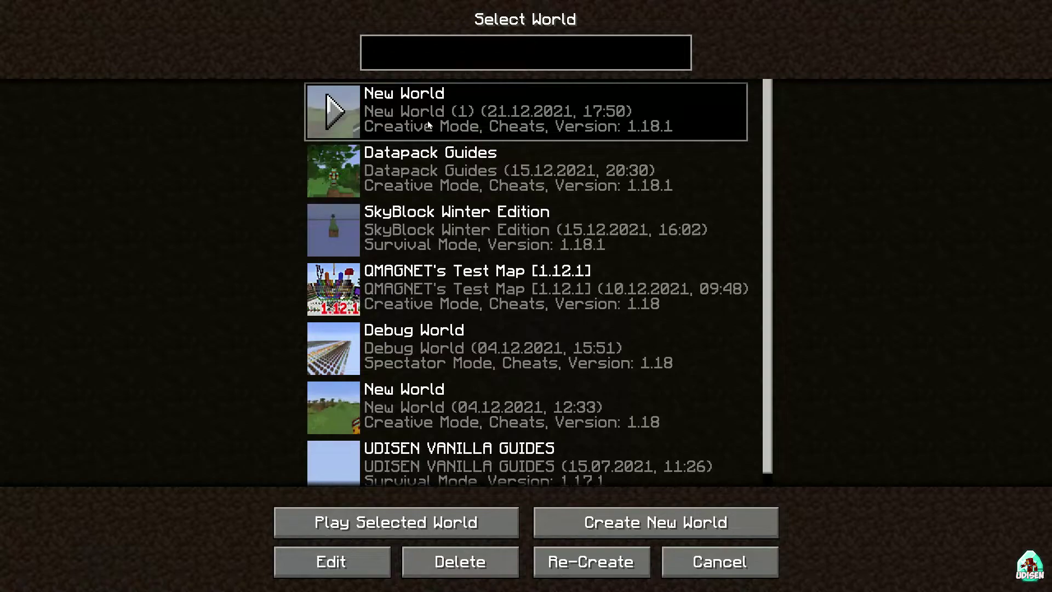
Load New World and take an Engineer's Workbench from the Immersive Engineering creative tab.
double_click(428, 120)
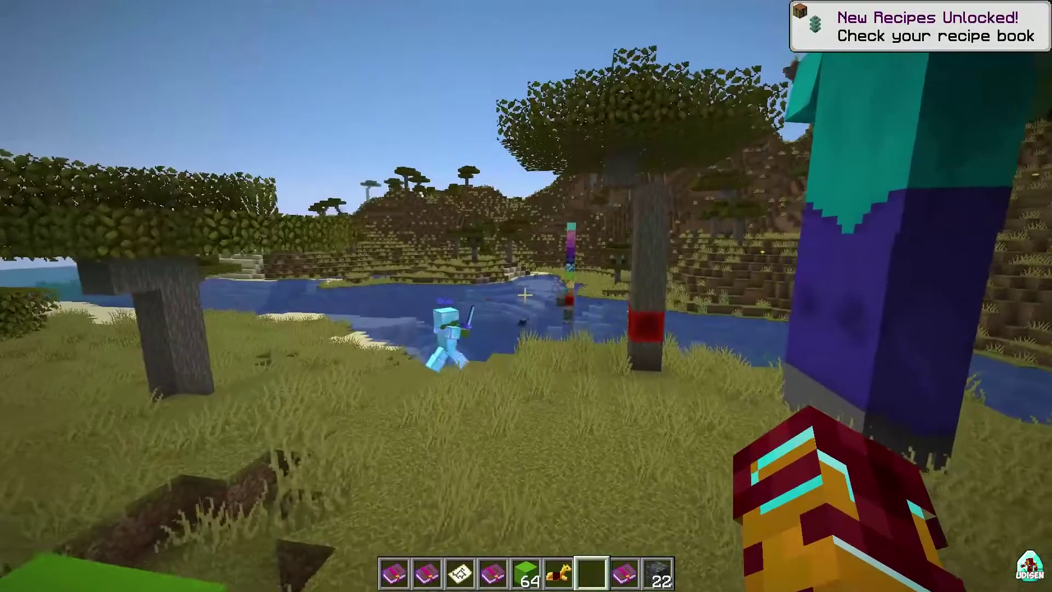
key("e")
left_click(668, 118)
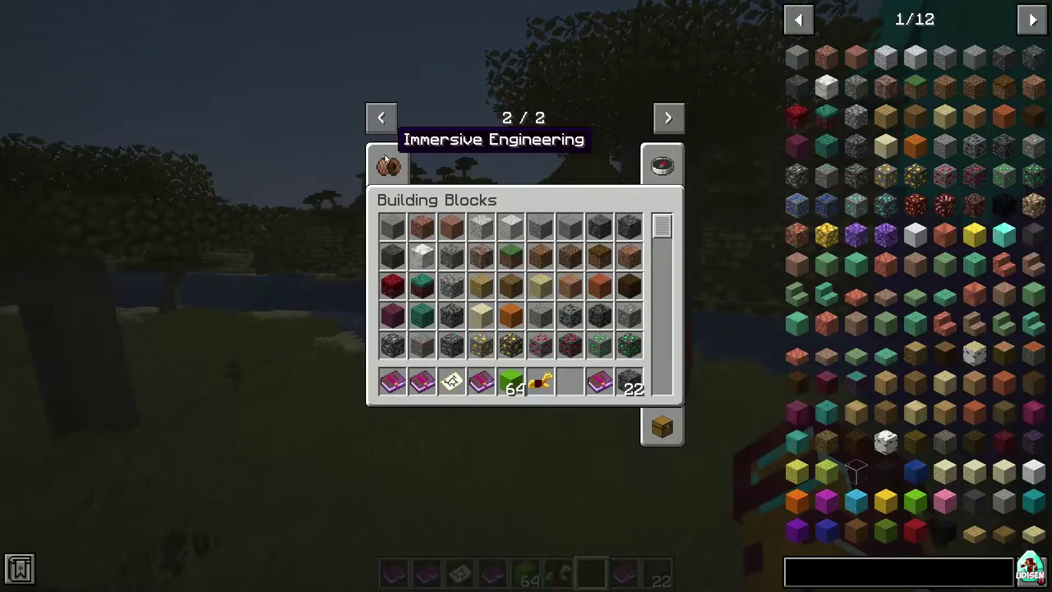
left_click(388, 166)
scroll(551, 283, "down", 1)
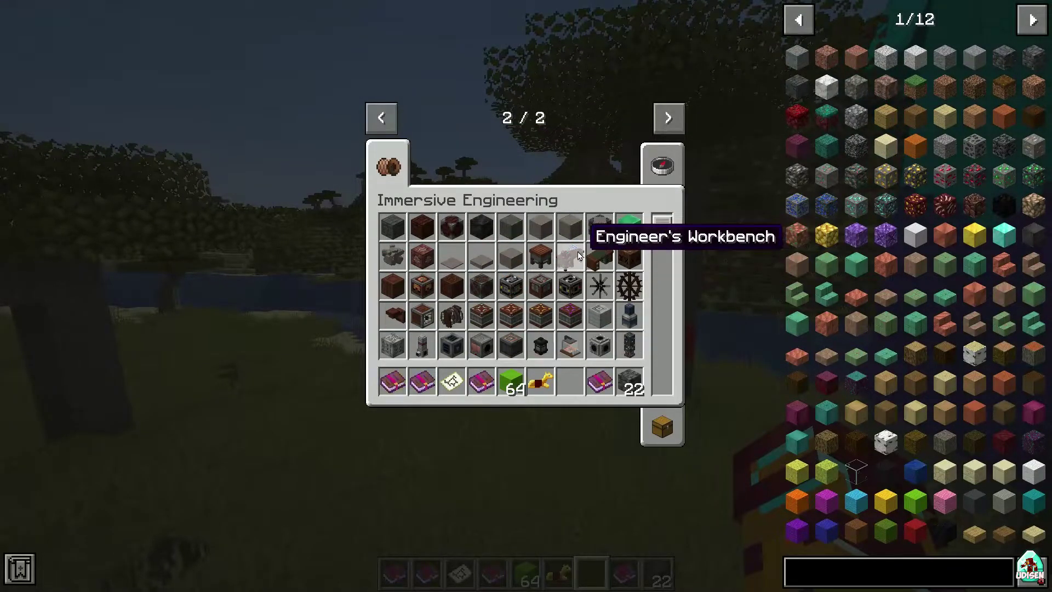
left_click(578, 256)
left_click(569, 381)
Place the Engineer's Workbench, discard the hotbar copy, and switch to the survival inventory.
key("e")
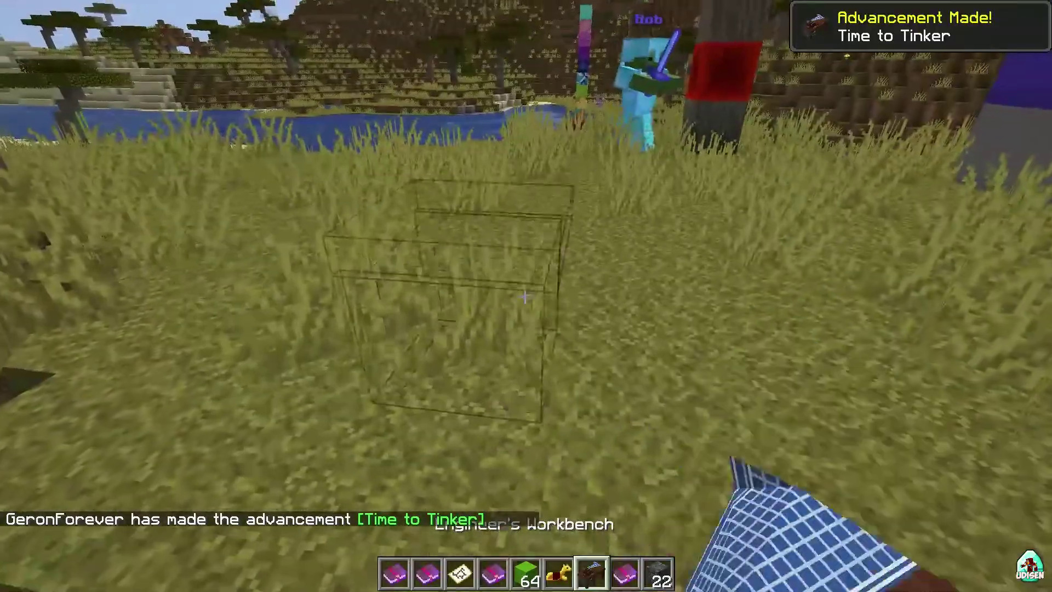
right_click(524, 297)
key("e")
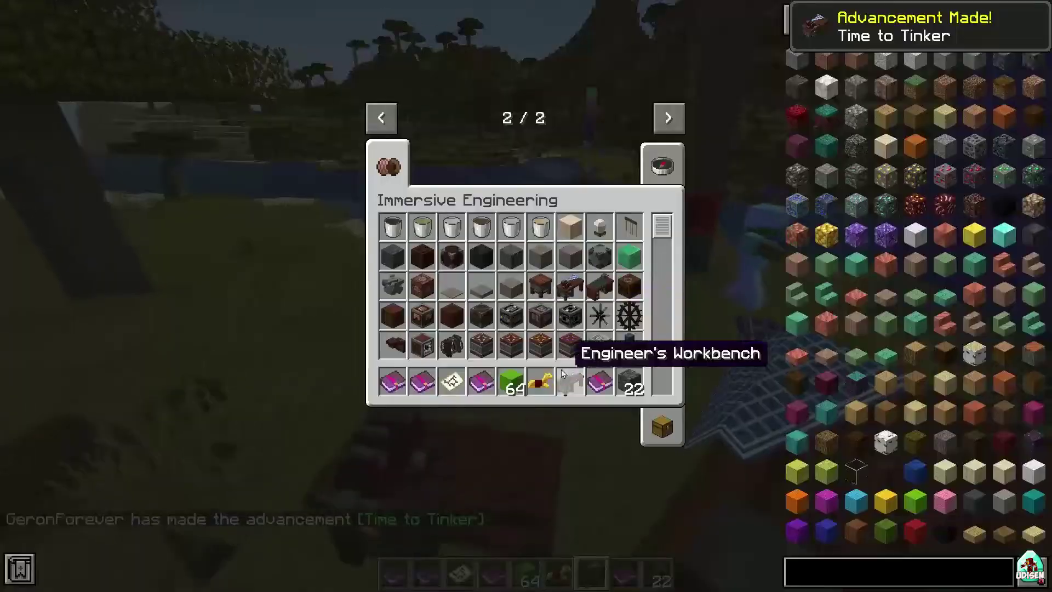
left_click(570, 386)
left_click(599, 226)
scroll(596, 261, "down", 1)
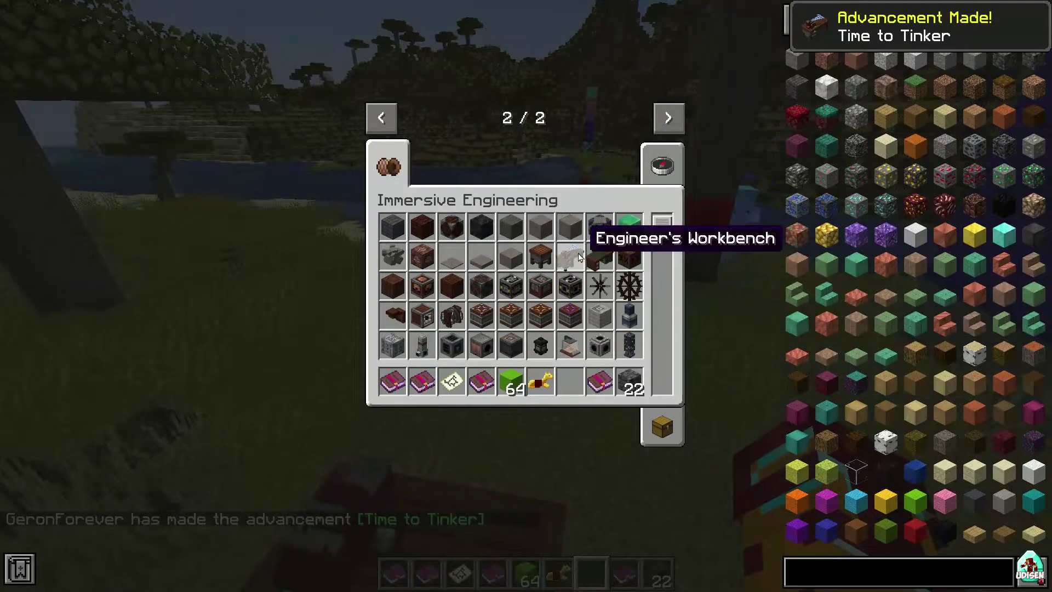
left_click(654, 417)
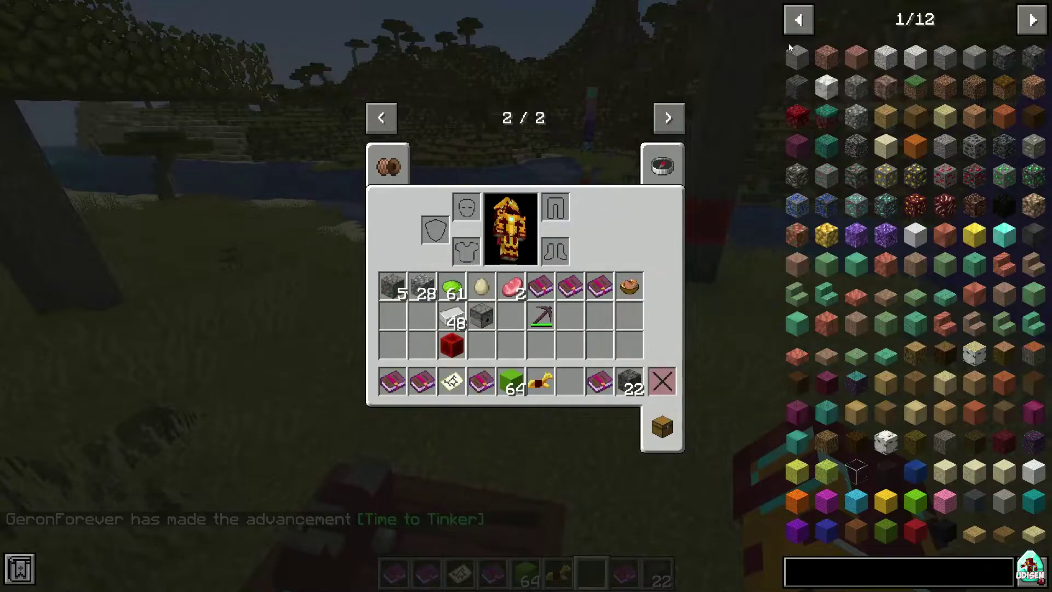
Look up the Vertical Conveyor Belt crafting recipe on JEI's last item page.
left_click(789, 25)
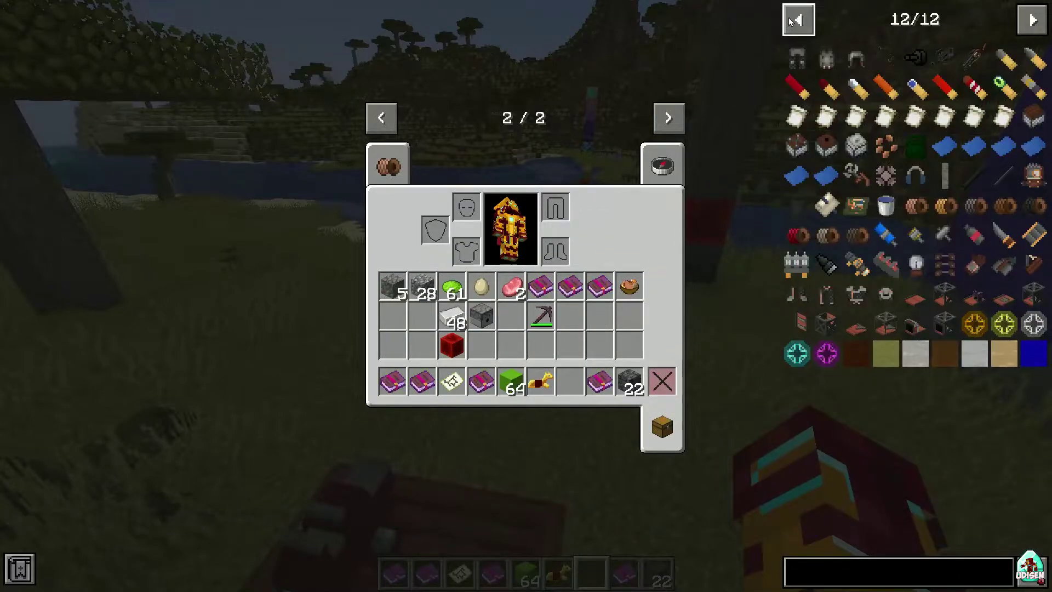
left_click(817, 329)
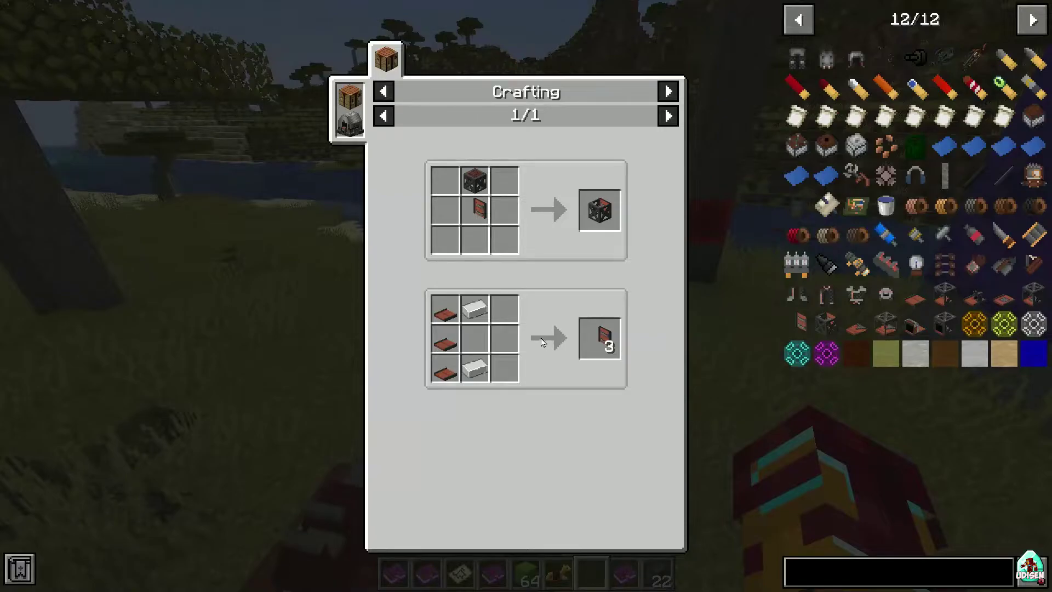
key("Escape")
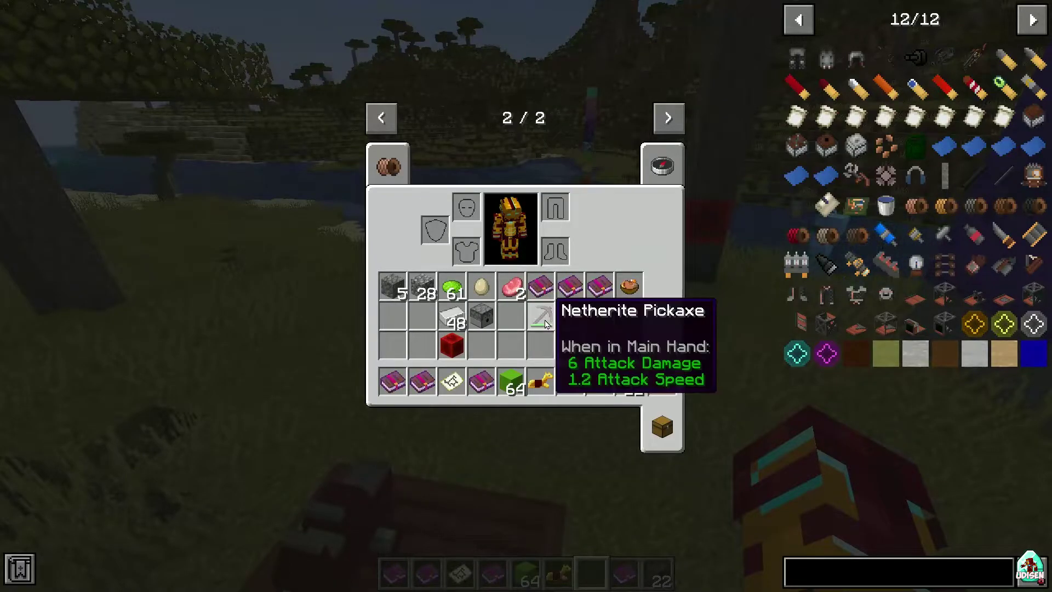
Scroll through all items in the Immersive Engineering creative tab.
left_click(389, 166)
scroll(622, 248, "down", 10)
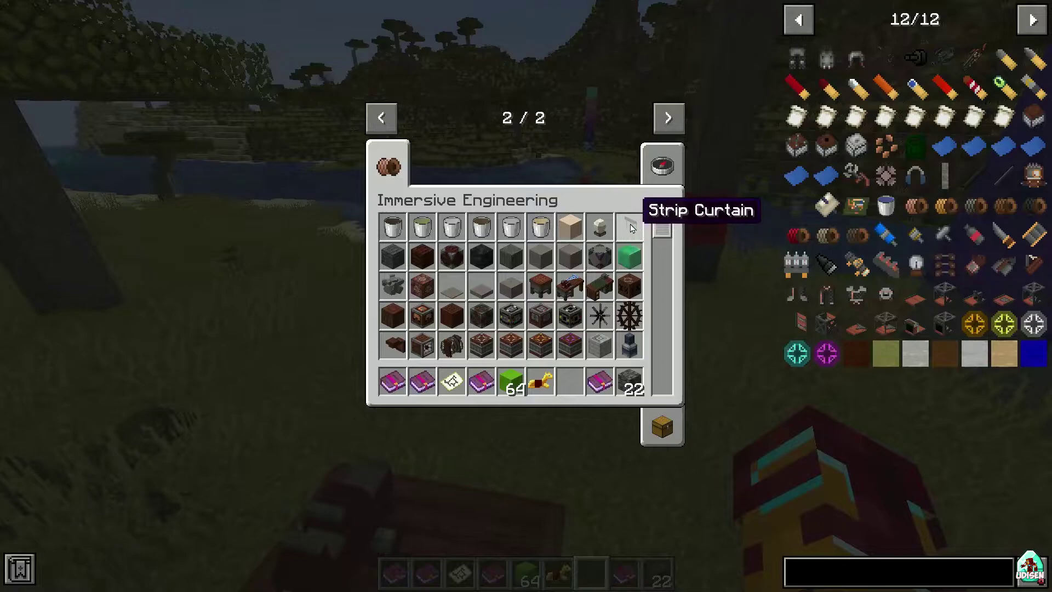
scroll(613, 263, "down", 6)
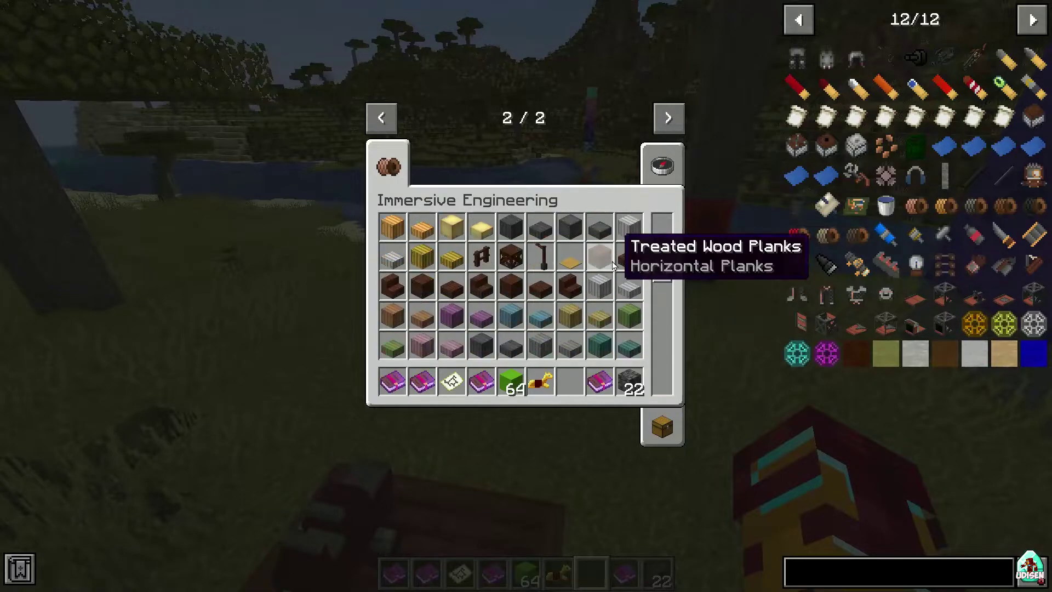
left_click(662, 426)
left_click(389, 168)
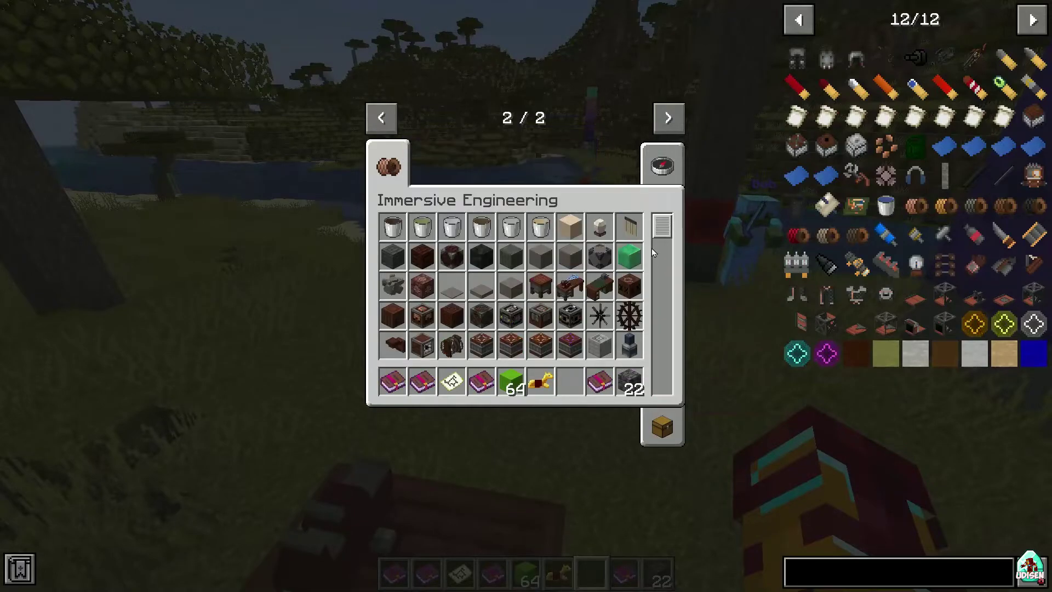
left_click_drag(661, 225, 678, 389)
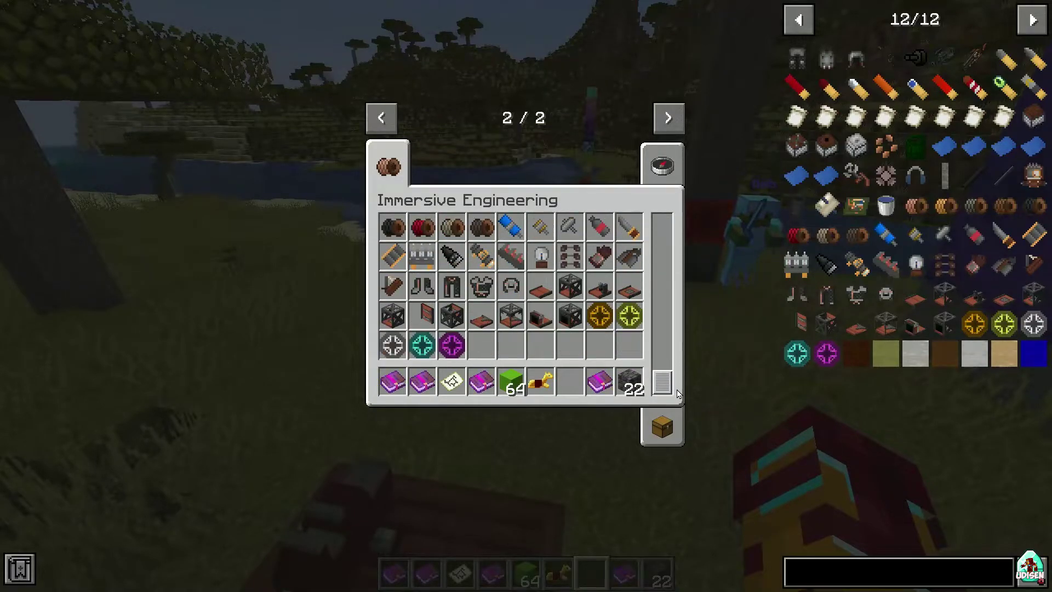
scroll(480, 257, "up", 1)
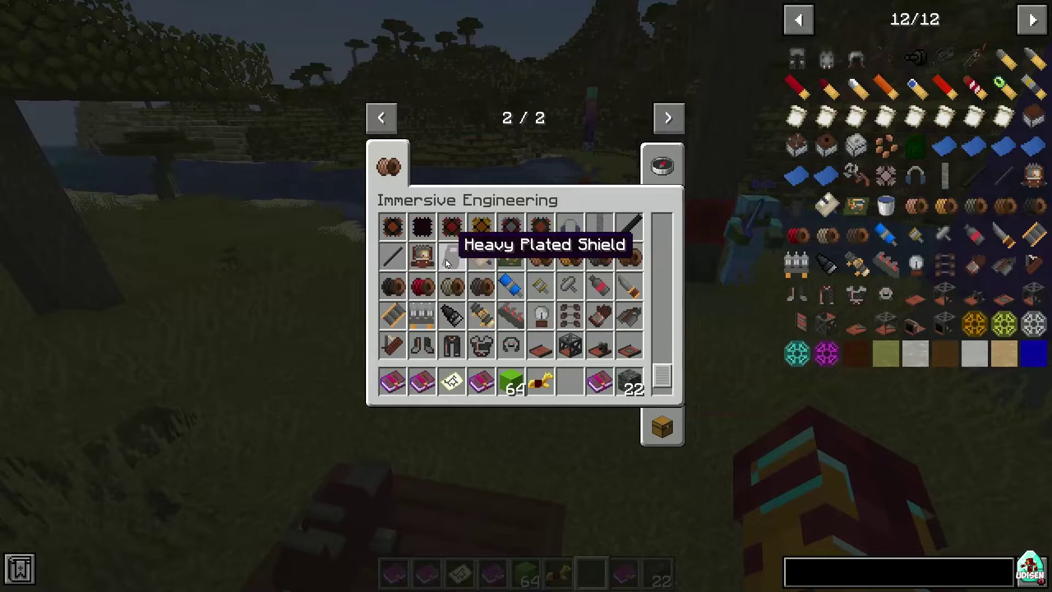
Search creative items for 'boo', then reopen the inventory with the search cleared.
left_click(663, 166)
type("boo")
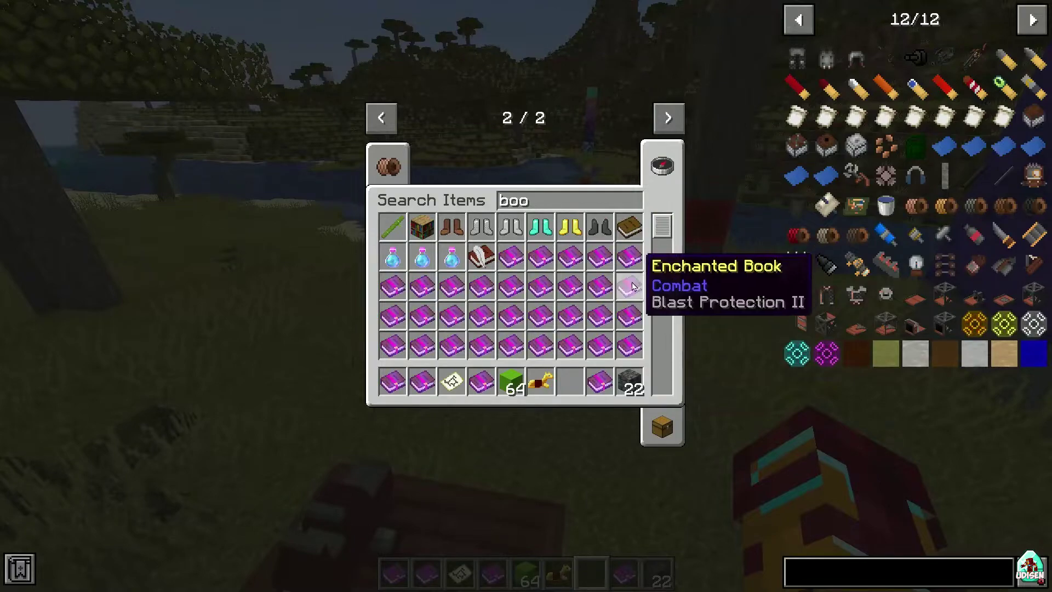
scroll(633, 287, "down", 4)
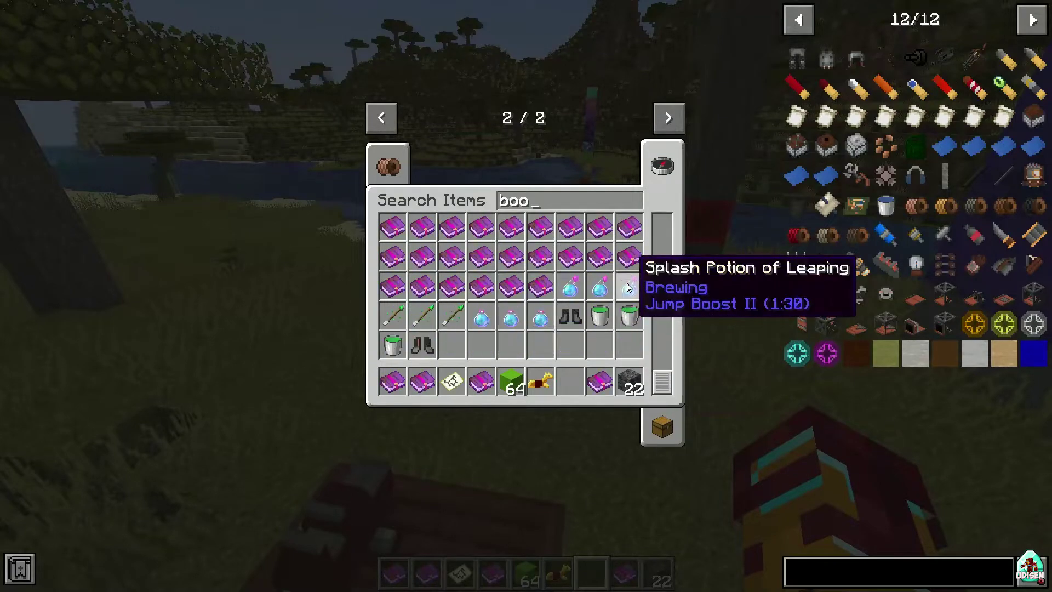
key("Escape")
key("e")
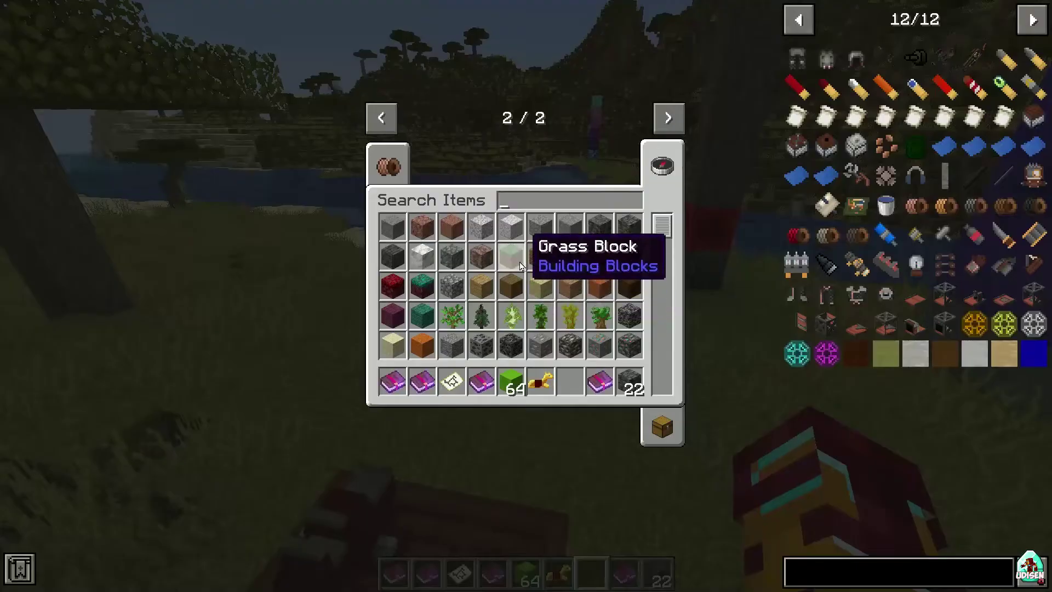
scroll(858, 504, "up", 1)
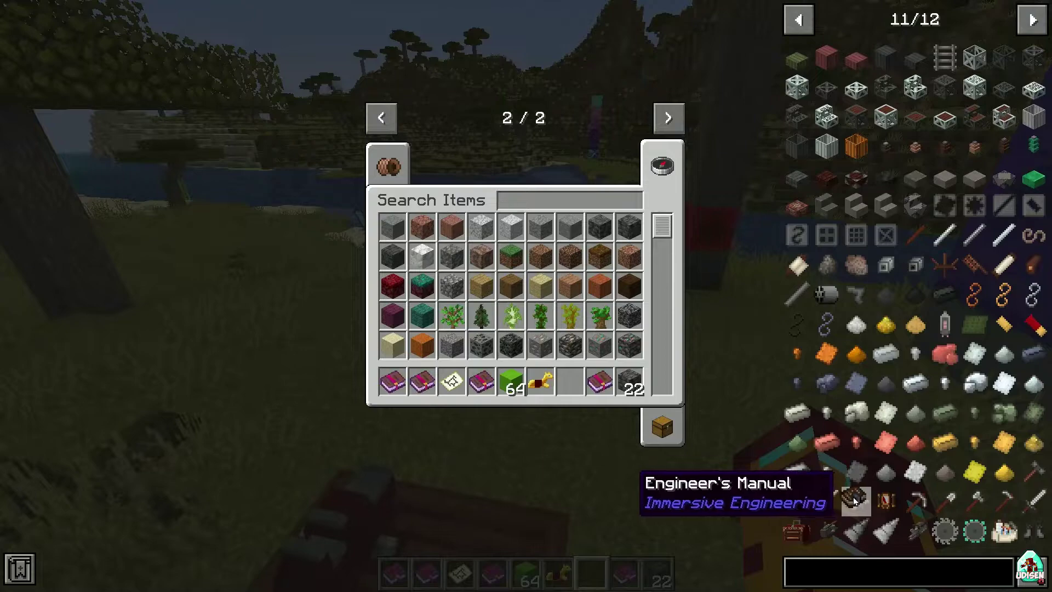
Take an Engineer's Manual into the hotbar and view its crafting recipe.
left_click(858, 504)
left_click(662, 427)
key("r")
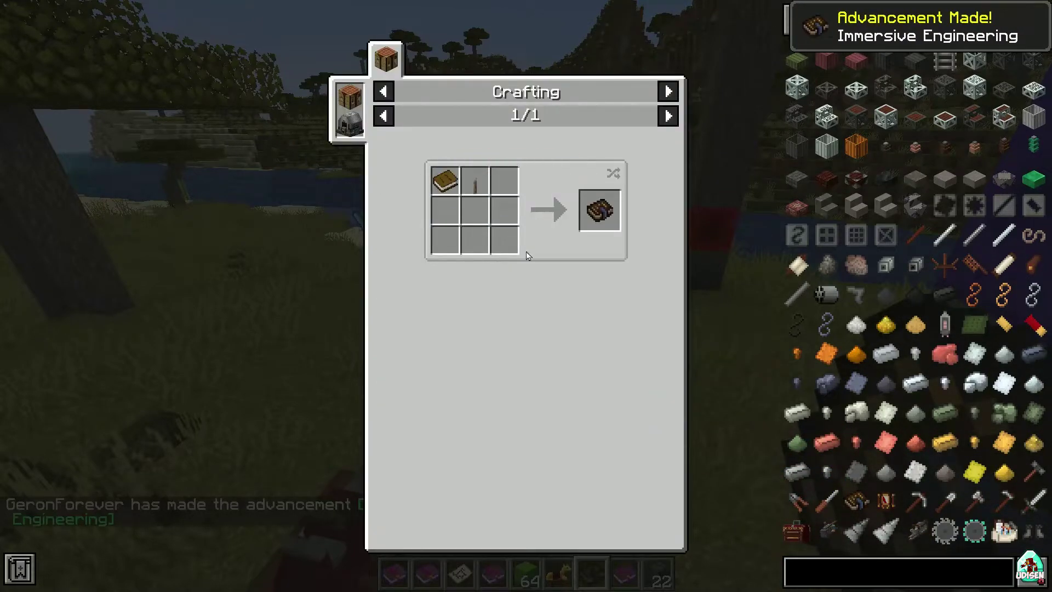
key("Escape")
key("Escape")
Read the manual's Workbench & Blueprints entry under Overview and Resources.
right_click(525, 294)
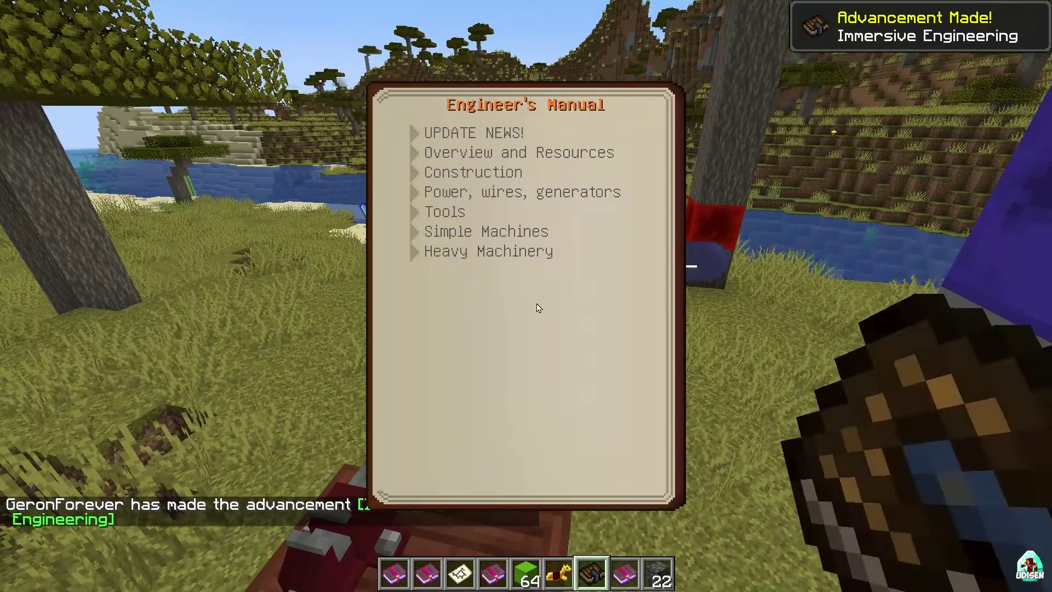
left_click(472, 158)
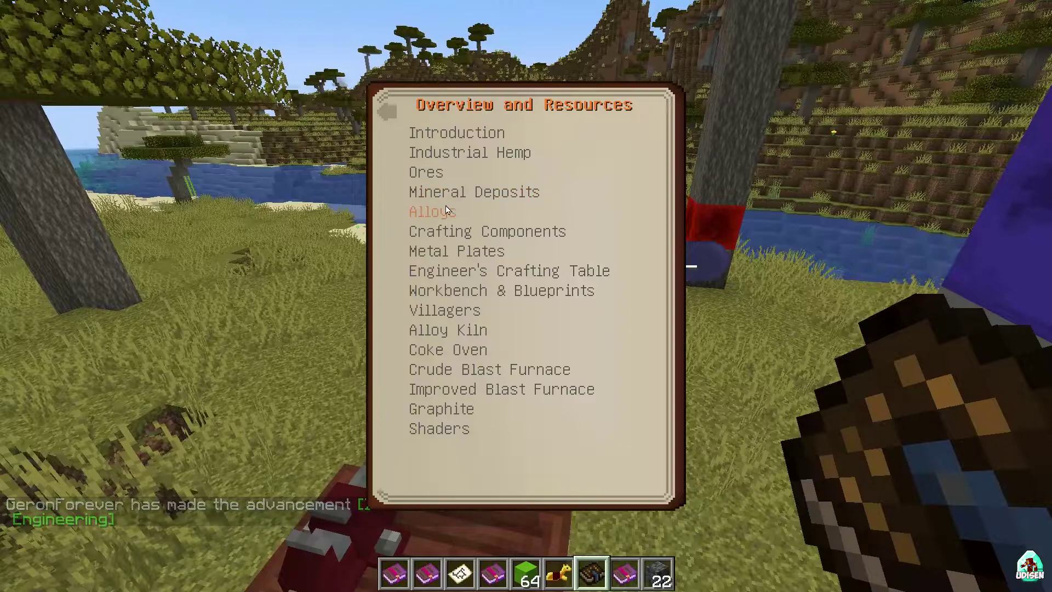
left_click(461, 297)
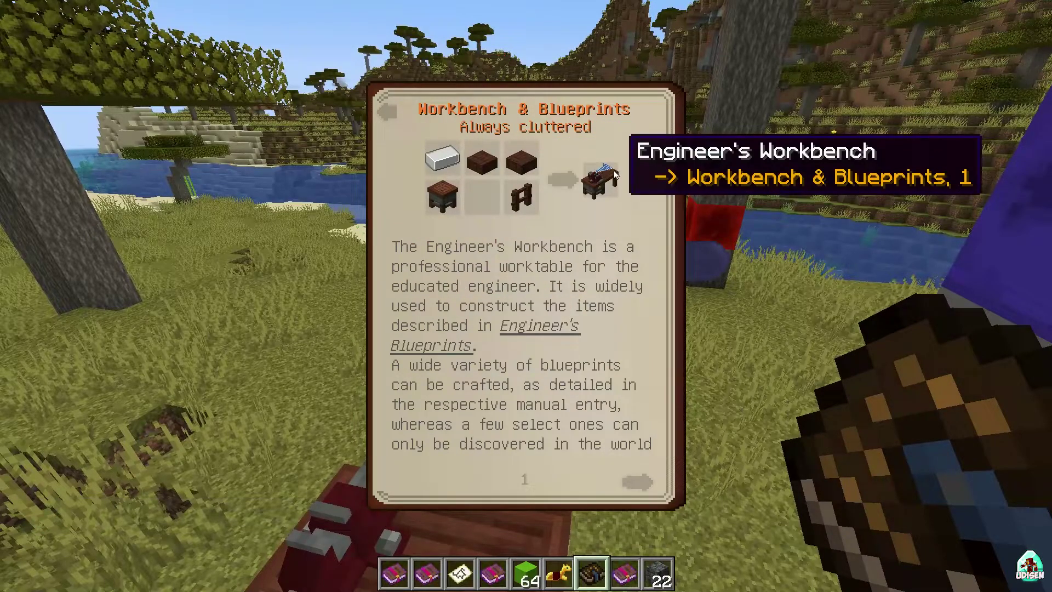
left_click(386, 115)
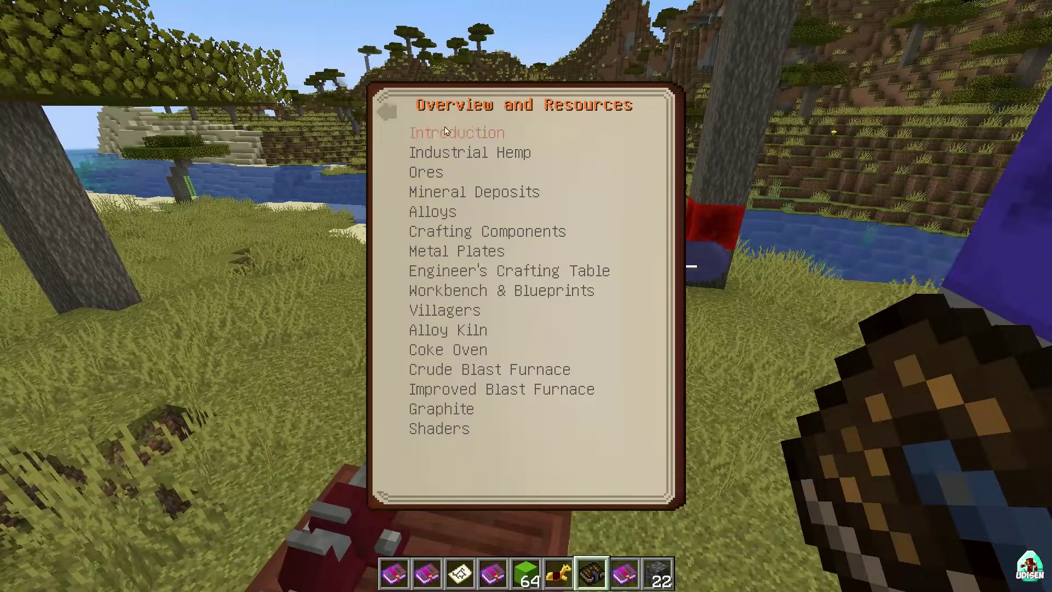
left_click(393, 116)
Read the 1.18.1-7.0.0-142 changelog under UPDATE NEWS!, then pick up the manual in the inventory.
left_click(467, 134)
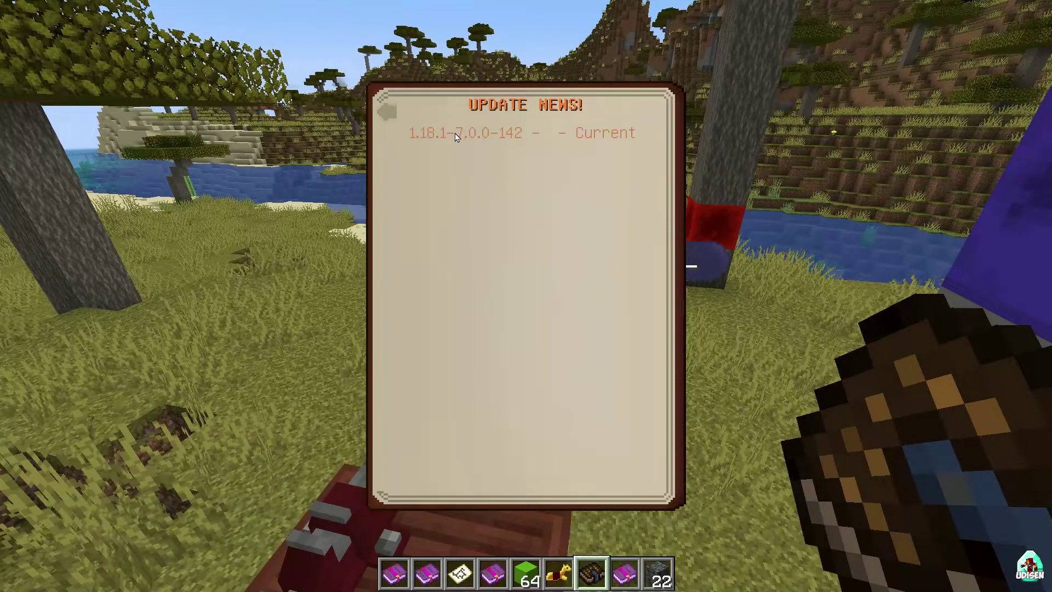
left_click(455, 134)
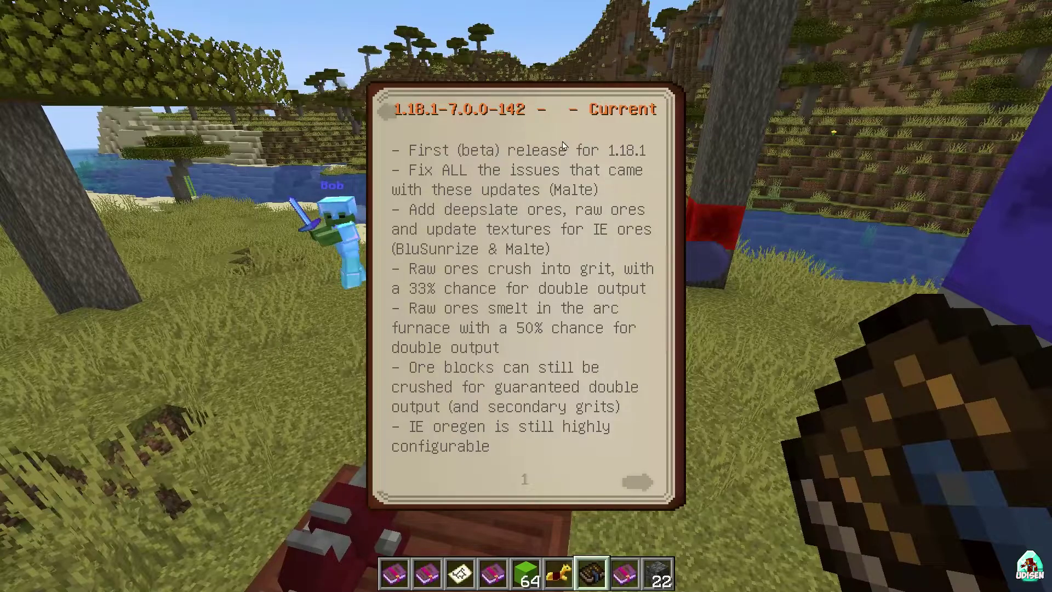
key("Escape")
key("e")
left_click(570, 381)
Store the manual in the main inventory, search JEI for 'deep', and close the inventory.
left_click(576, 348)
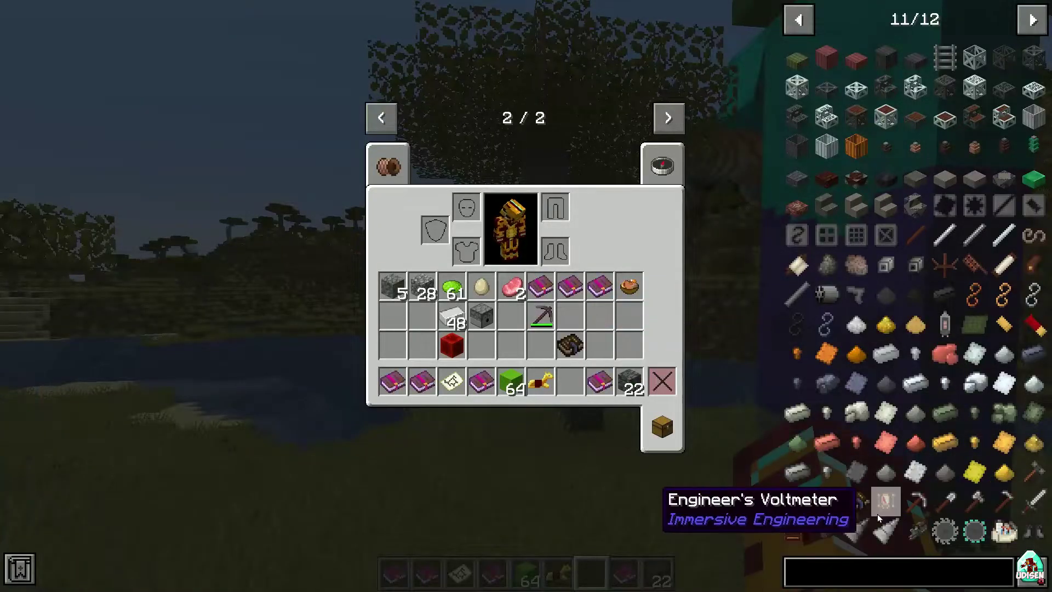
left_click(851, 580)
type("deep")
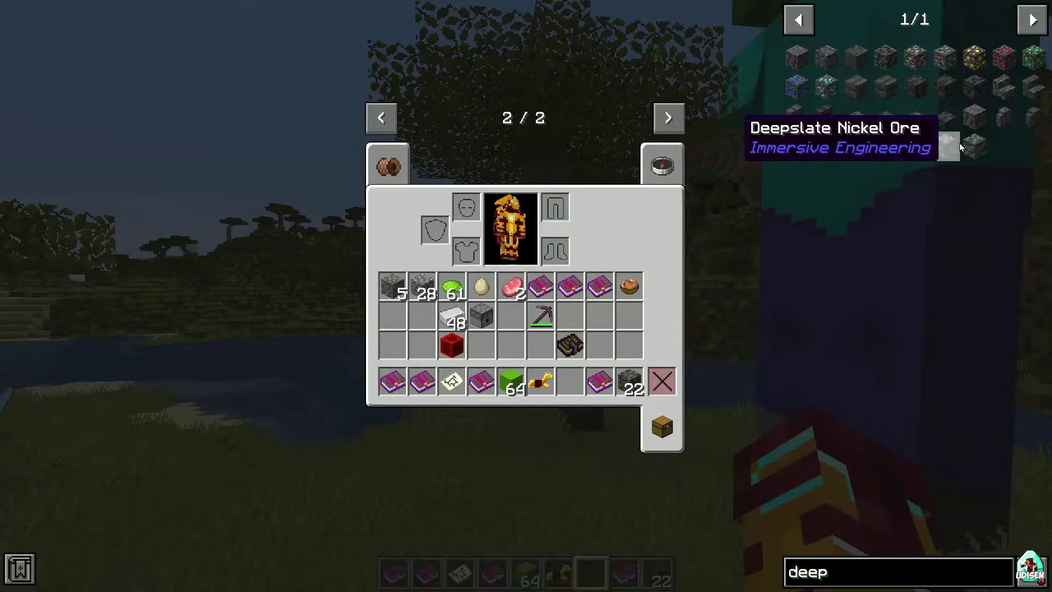
key("e")
scroll(526, 296, "down", 1)
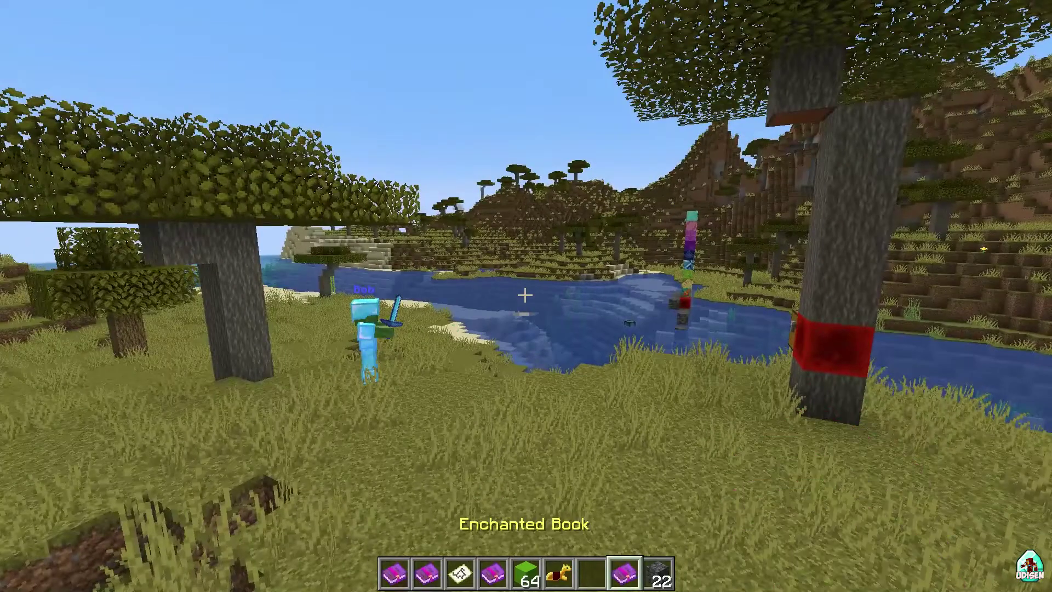